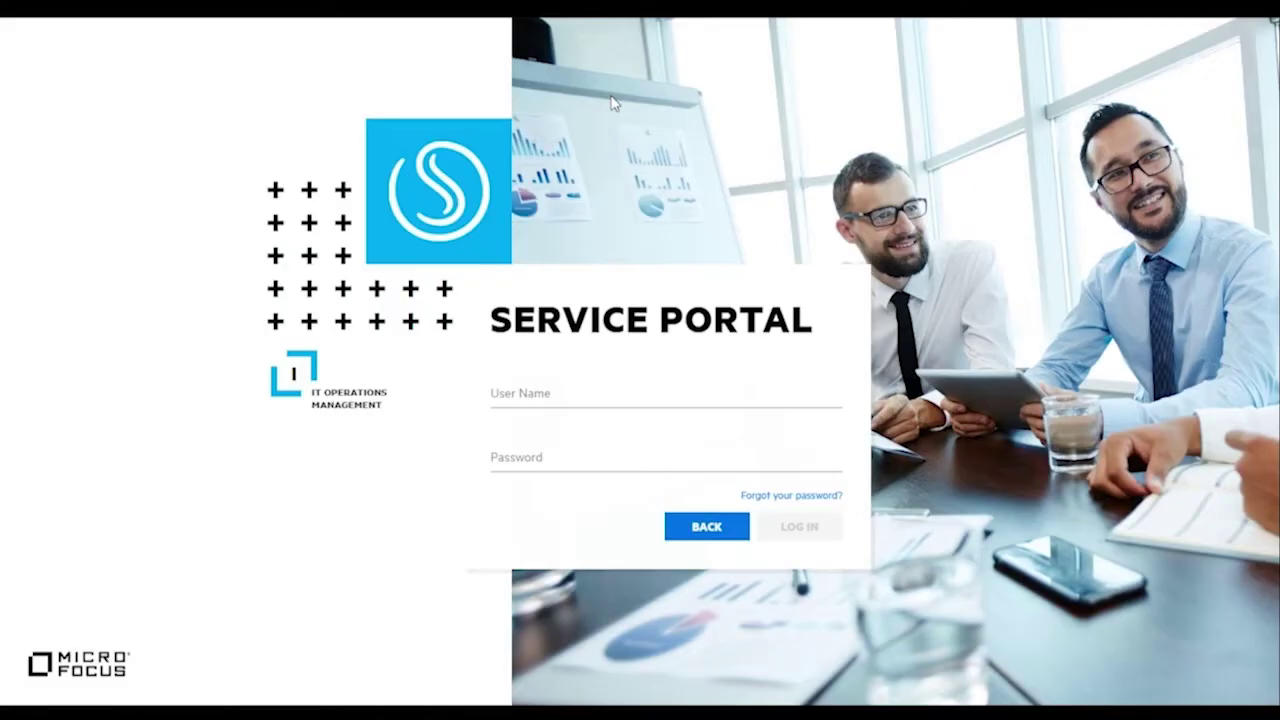
Log in to the Service Portal with the requester's user name and account password.
{"action": "left_click", "coordinate": [510, 393]}
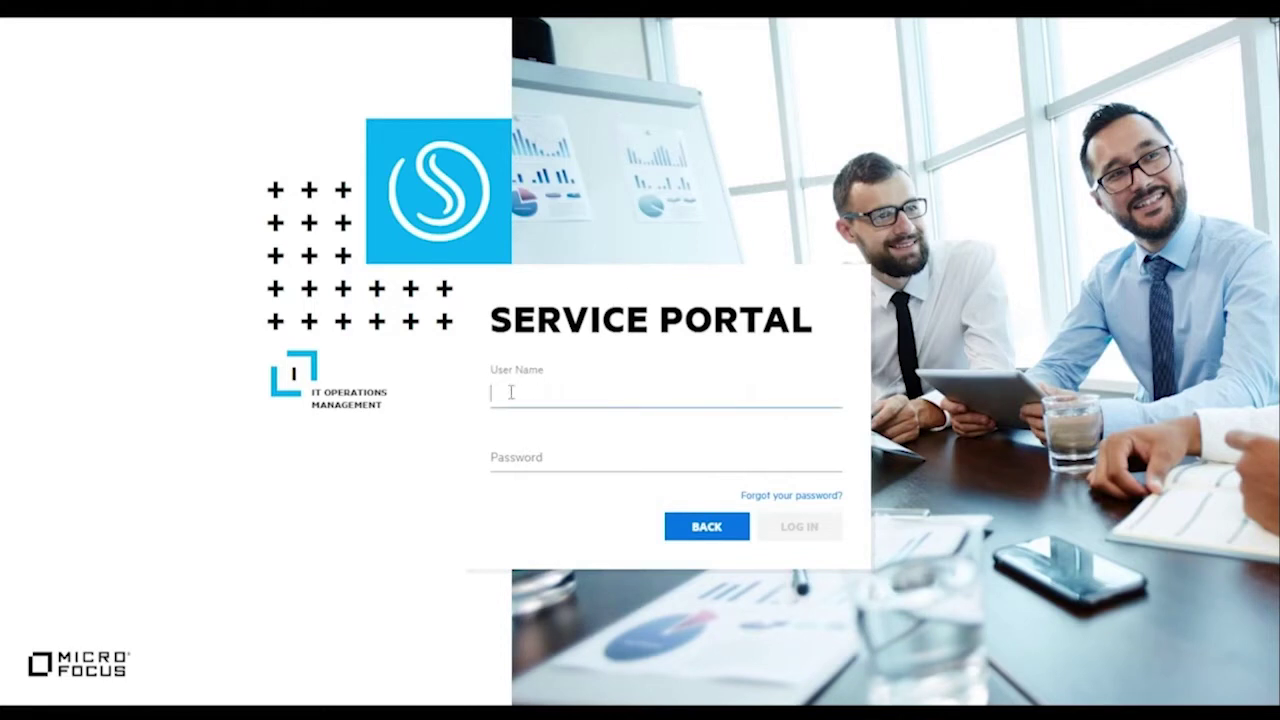
{"action": "type", "text": "franklin"}
{"action": "key", "text": "Tab"}
{"action": "type", "text": "**********"}
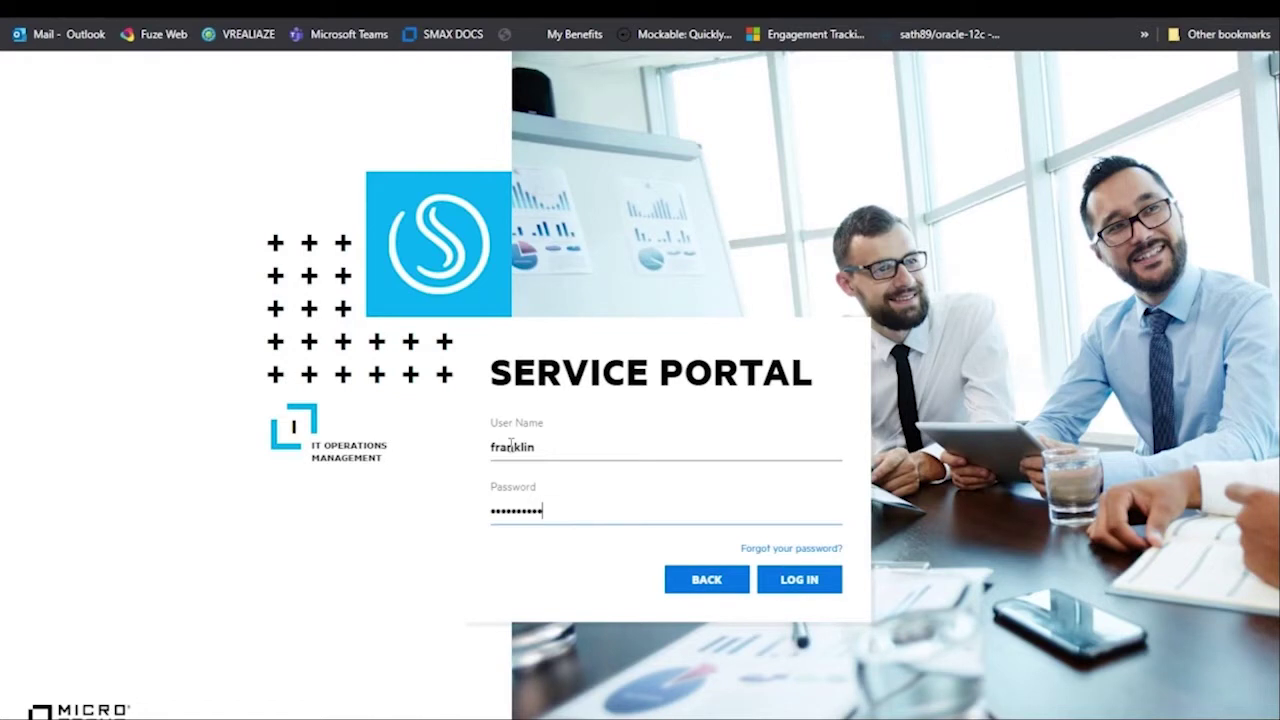
{"action": "key", "text": "Return"}
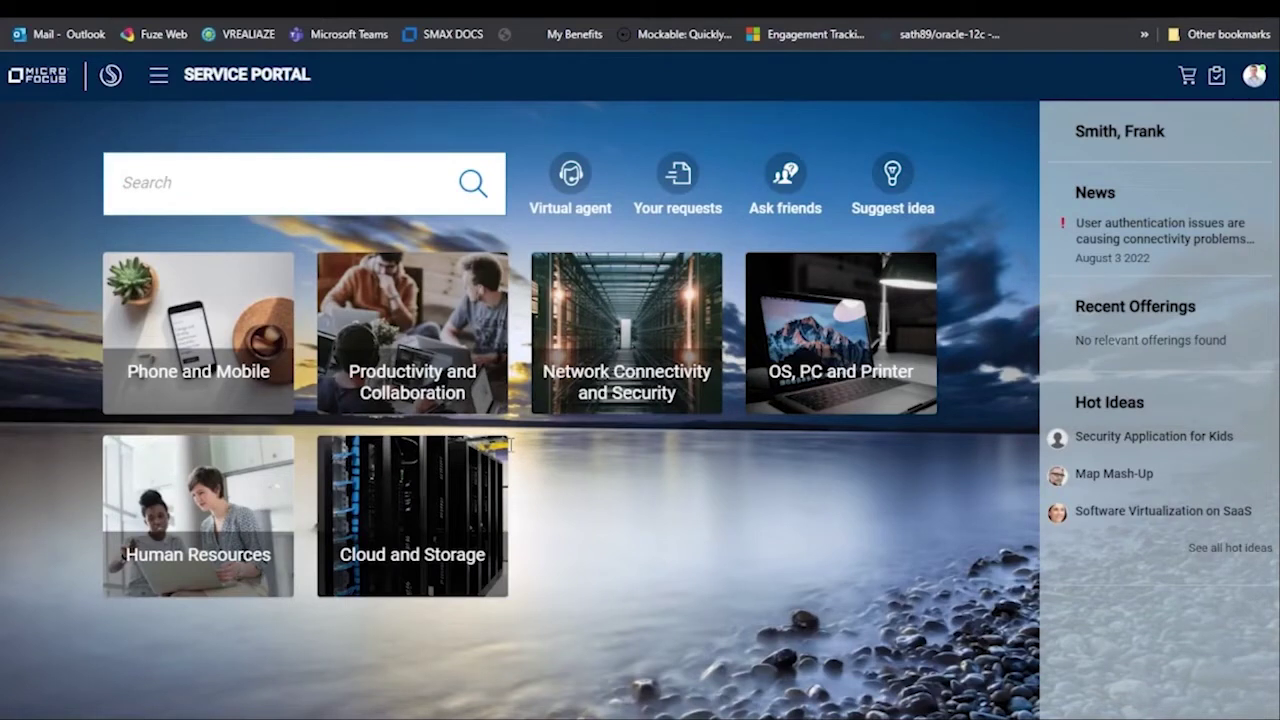
Search the portal for "i need corporate VPn access" and start a request from the Request Access to Corporate VPN service offering.
{"action": "left_click", "coordinate": [180, 186]}
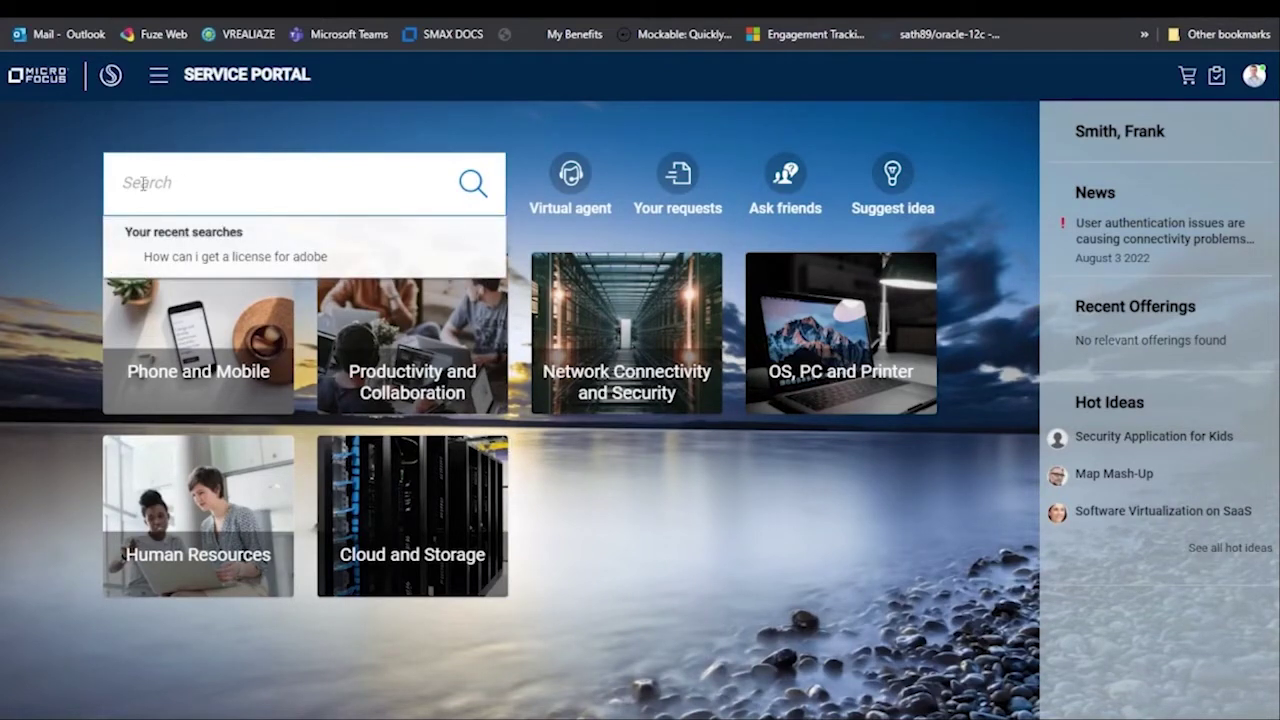
{"action": "type", "text": "i need"}
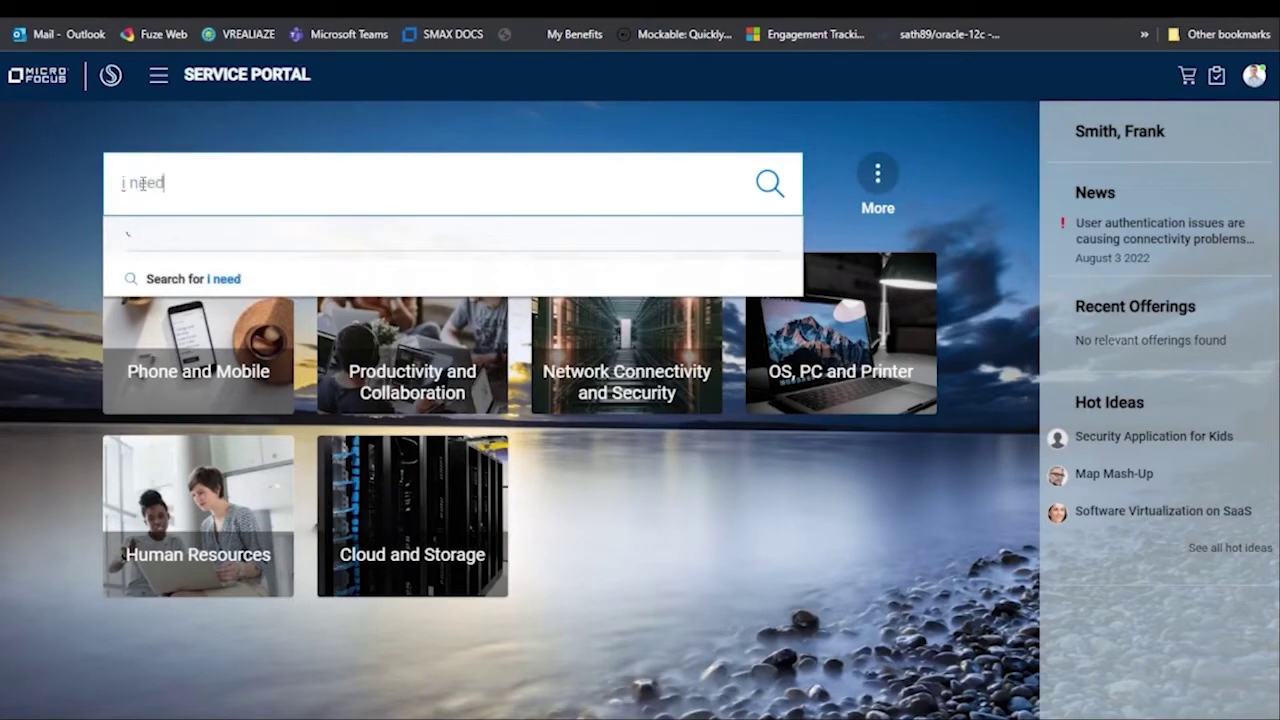
{"action": "type", "text": " corporate "}
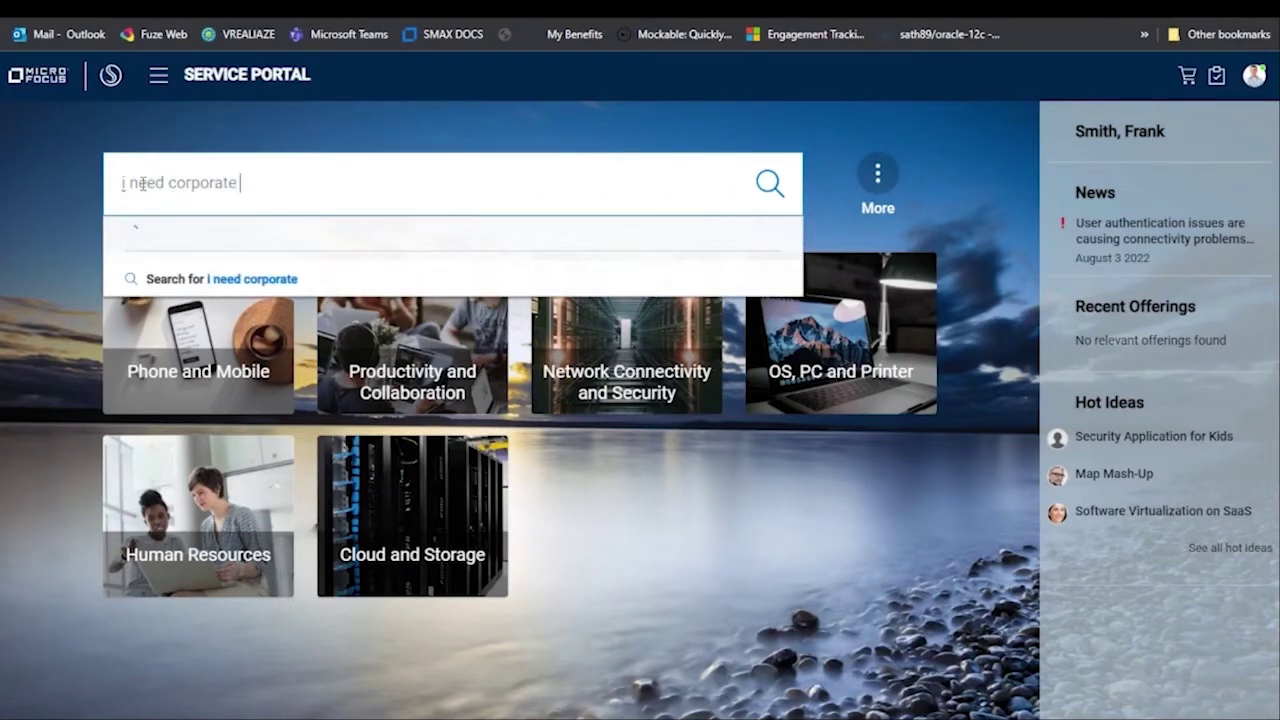
{"action": "type", "text": "VPn access"}
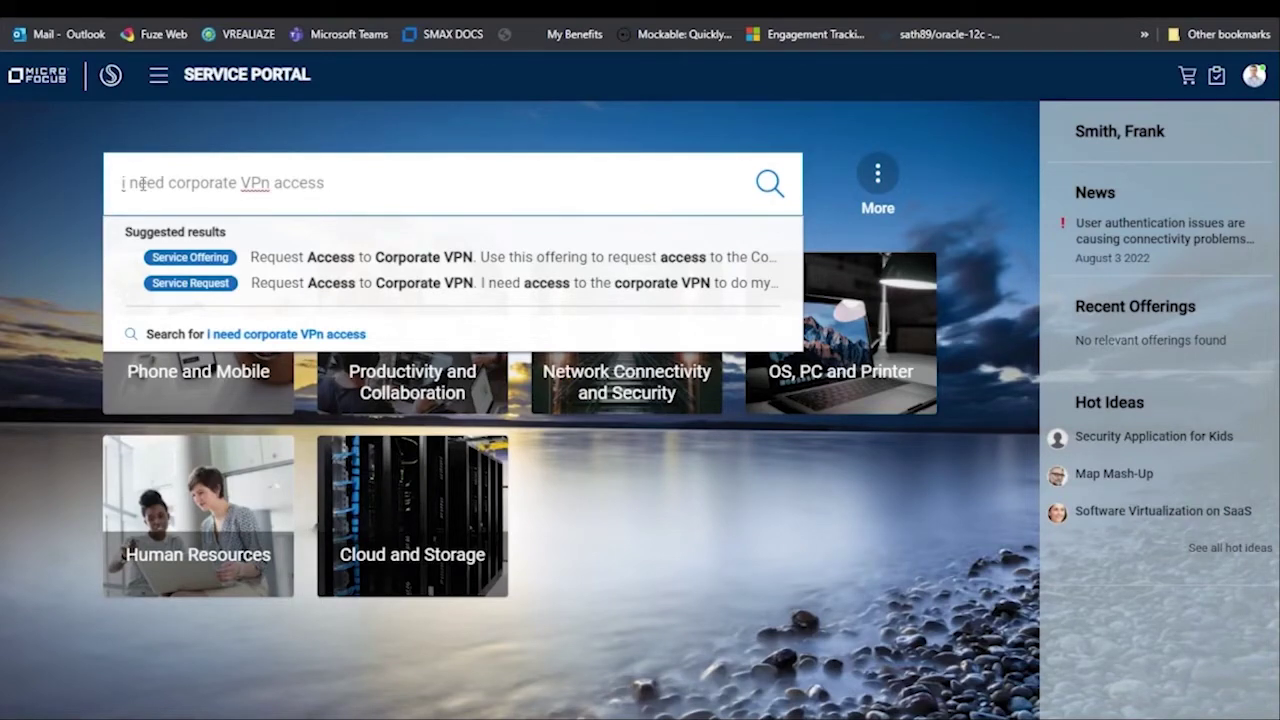
{"action": "key", "text": "Return"}
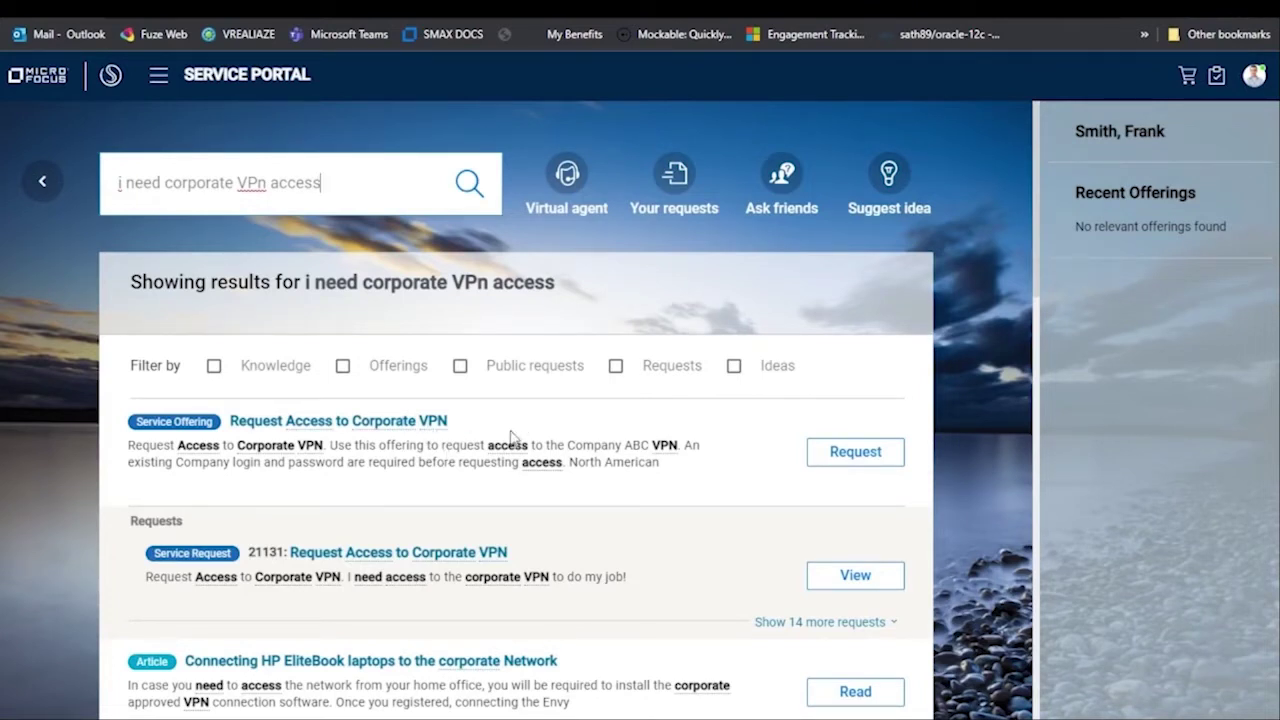
{"action": "left_click", "coordinate": [866, 452]}
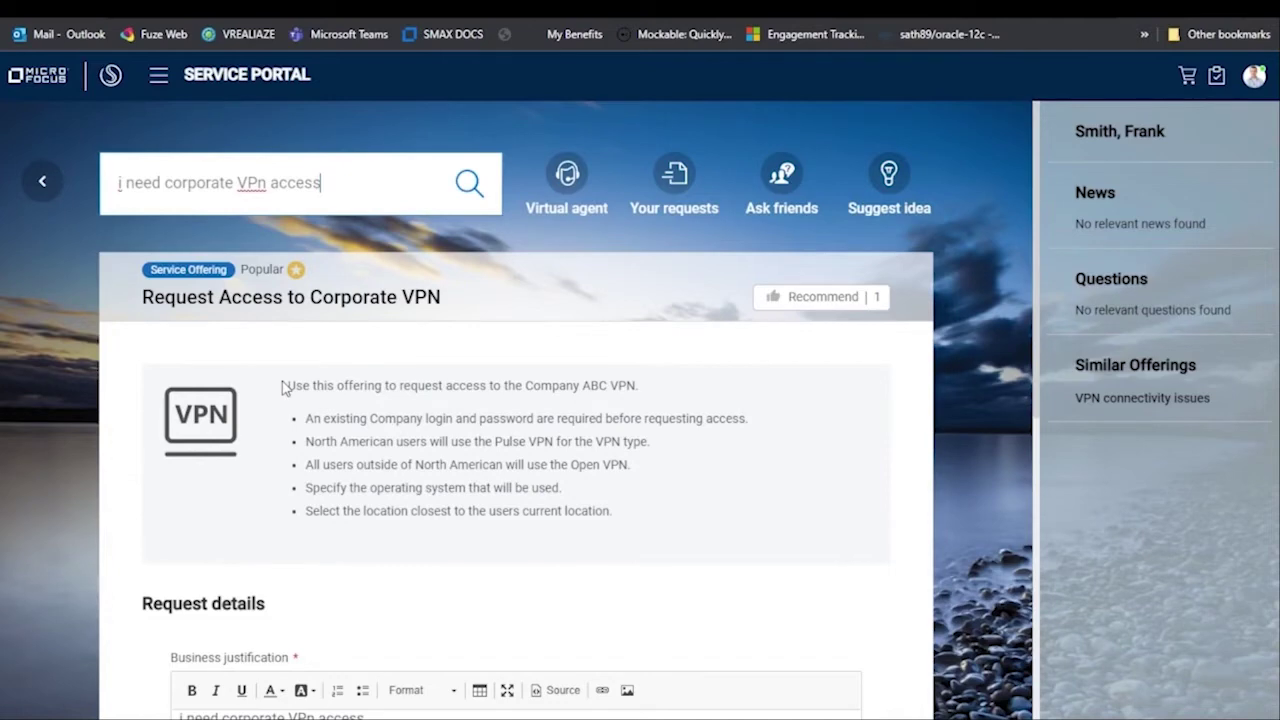
Extend the request's business justification with "to do my job".
{"action": "scroll", "coordinate": [657, 452], "scroll_direction": "down", "scroll_amount": 4}
{"action": "scroll", "coordinate": [657, 452], "scroll_direction": "down", "scroll_amount": 1}
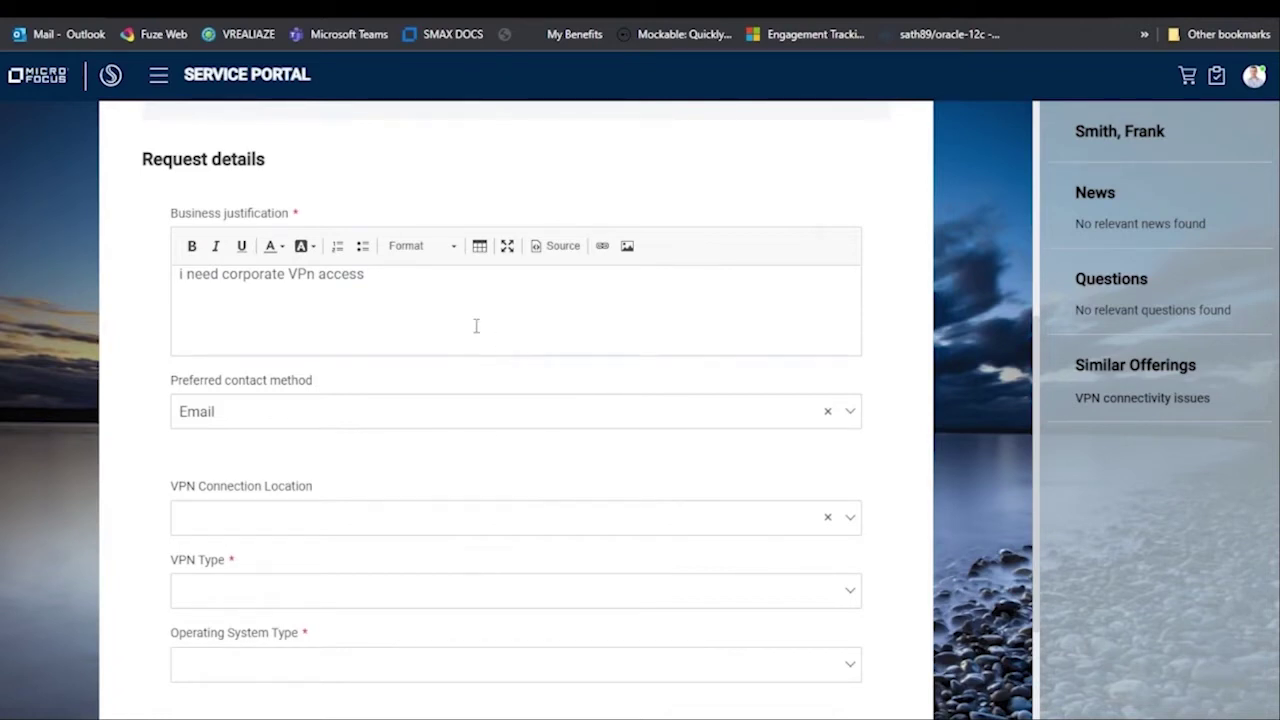
{"action": "left_click", "coordinate": [395, 275]}
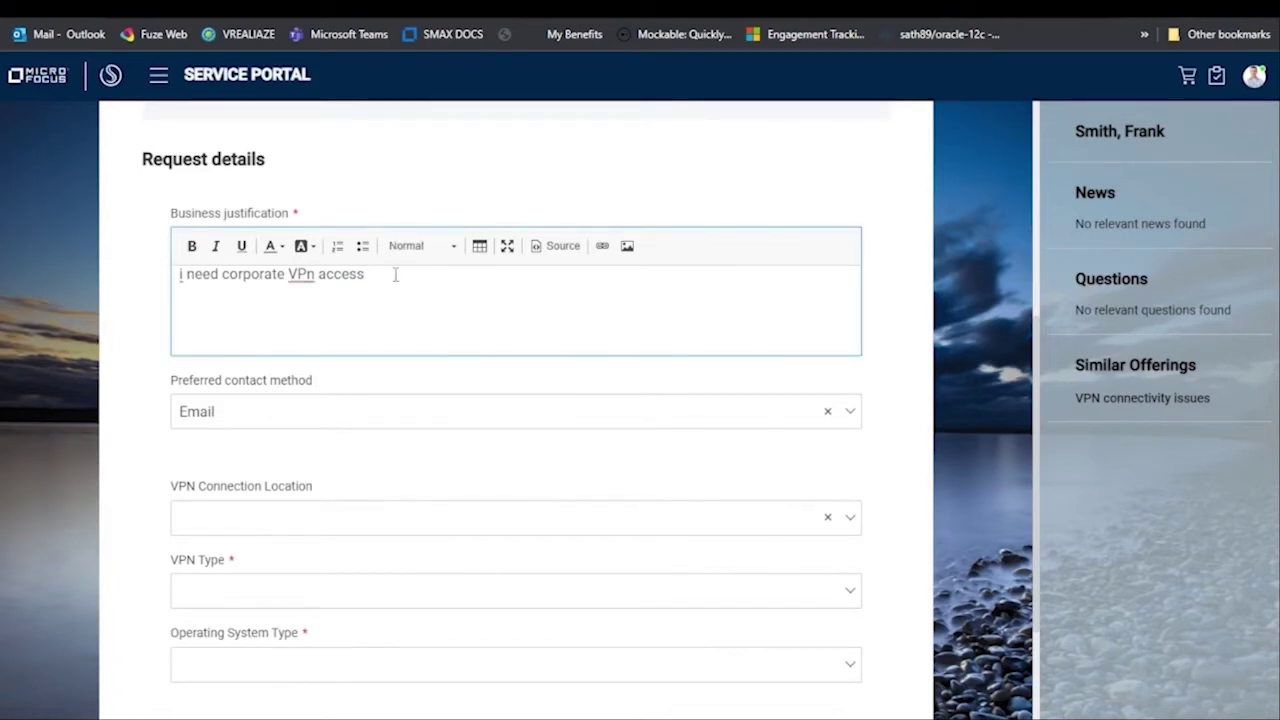
{"action": "type", "text": "to do my job"}
Set the VPN connection location to USA and the operating system type to Windows, and submit the request.
{"action": "left_click", "coordinate": [857, 525]}
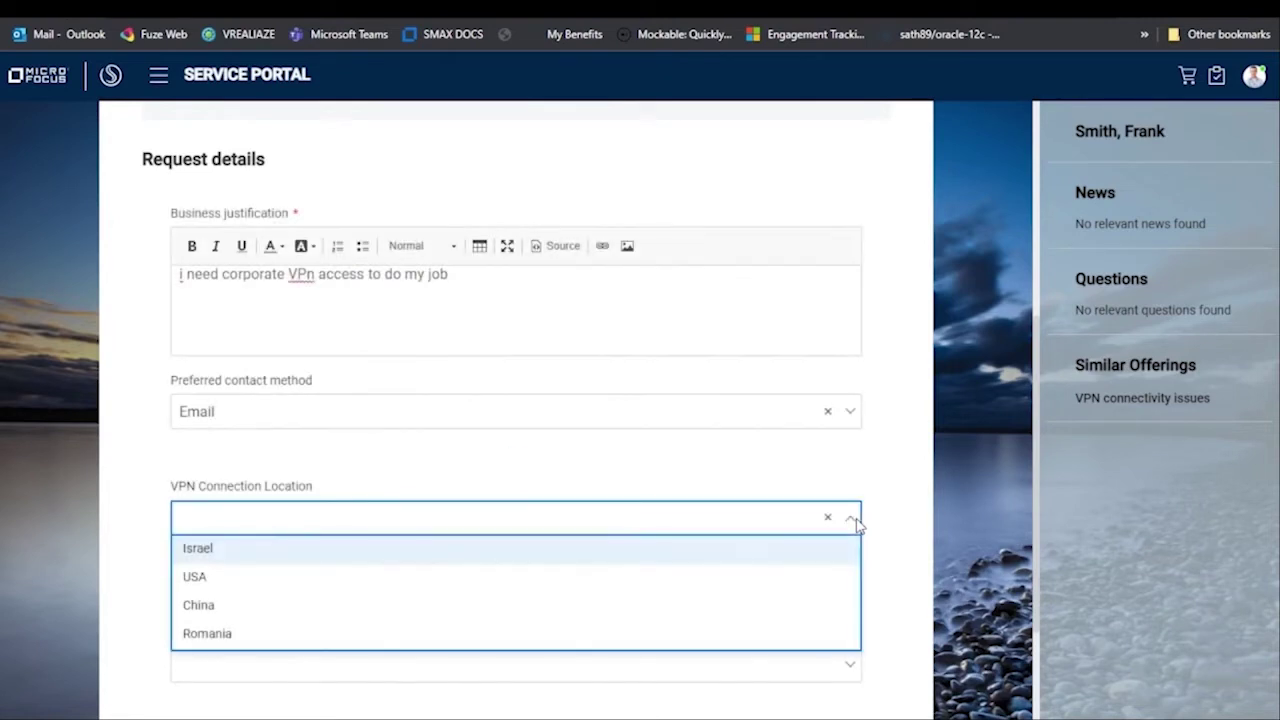
{"action": "left_click", "coordinate": [197, 580]}
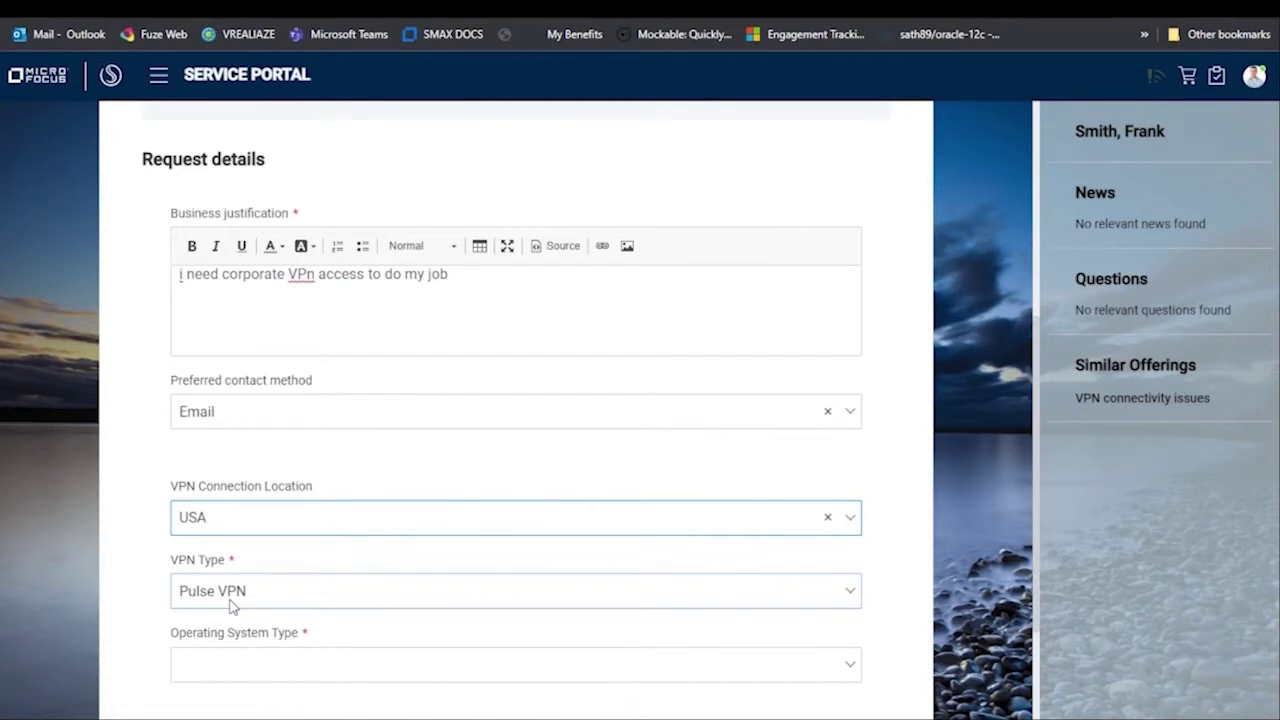
{"action": "scroll", "coordinate": [286, 580], "scroll_direction": "down", "scroll_amount": 1}
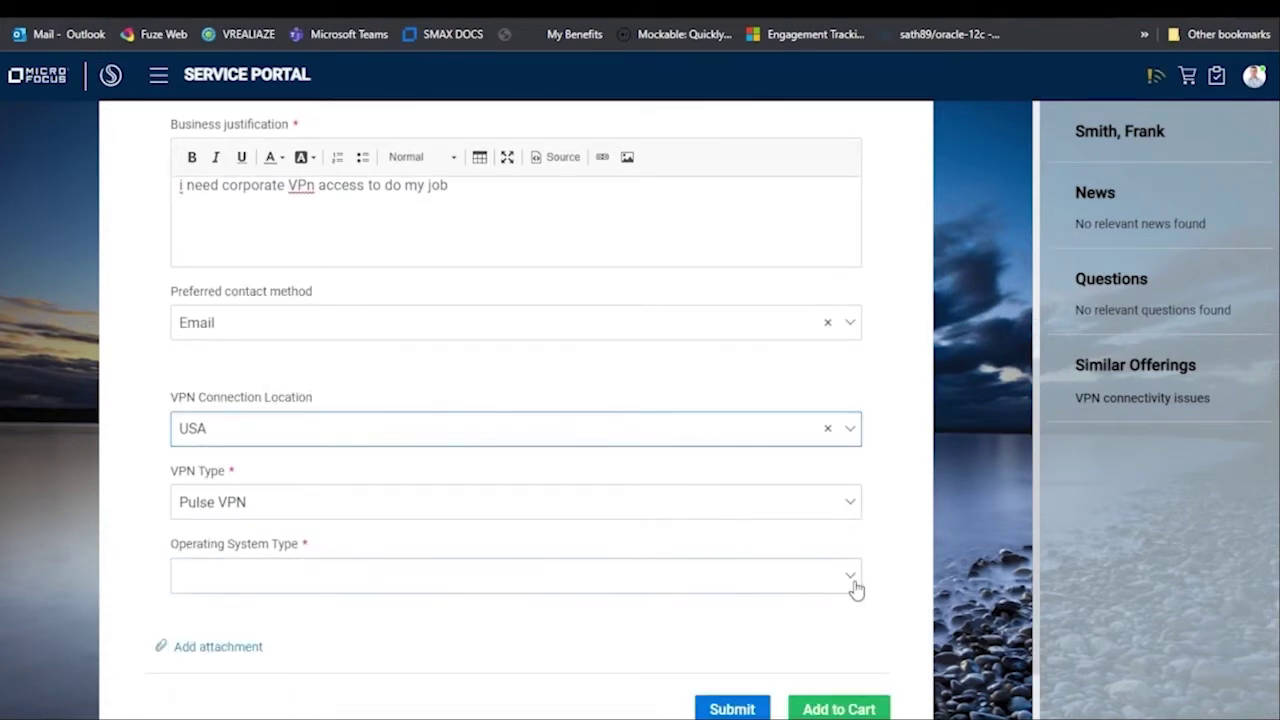
{"action": "left_click", "coordinate": [852, 580]}
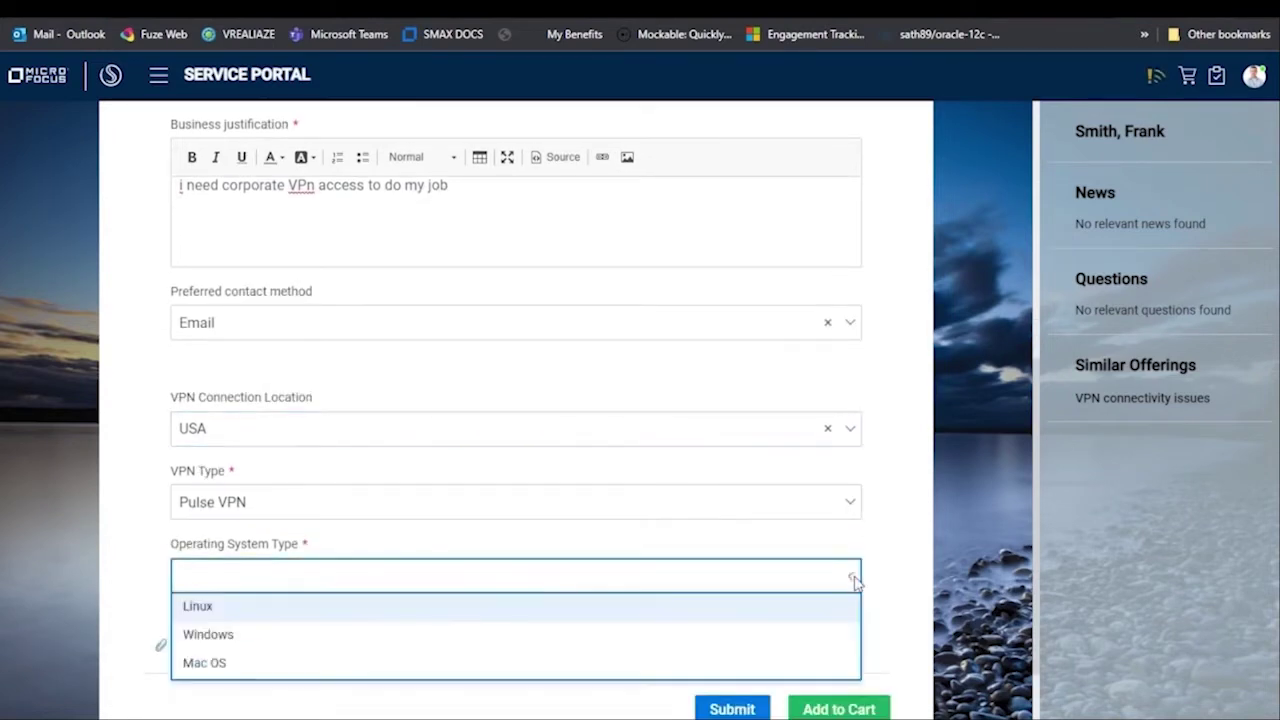
{"action": "left_click", "coordinate": [228, 641]}
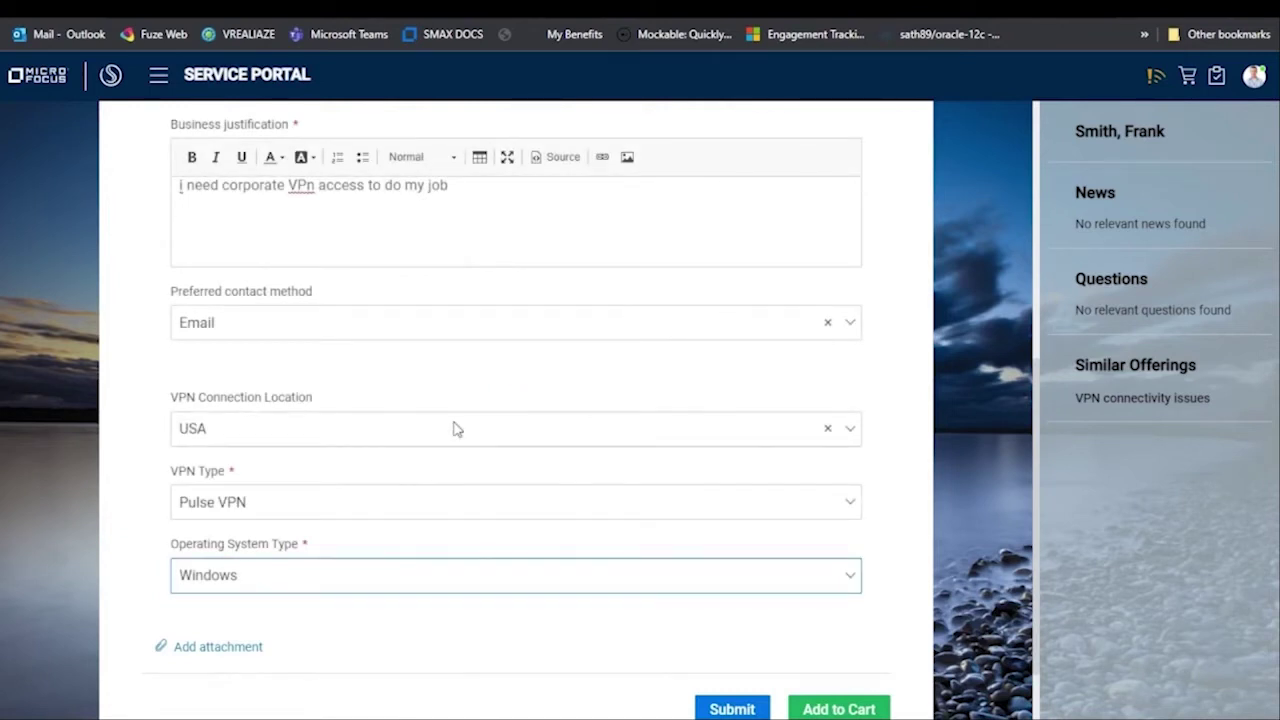
{"action": "scroll", "coordinate": [601, 401], "scroll_direction": "down", "scroll_amount": 2}
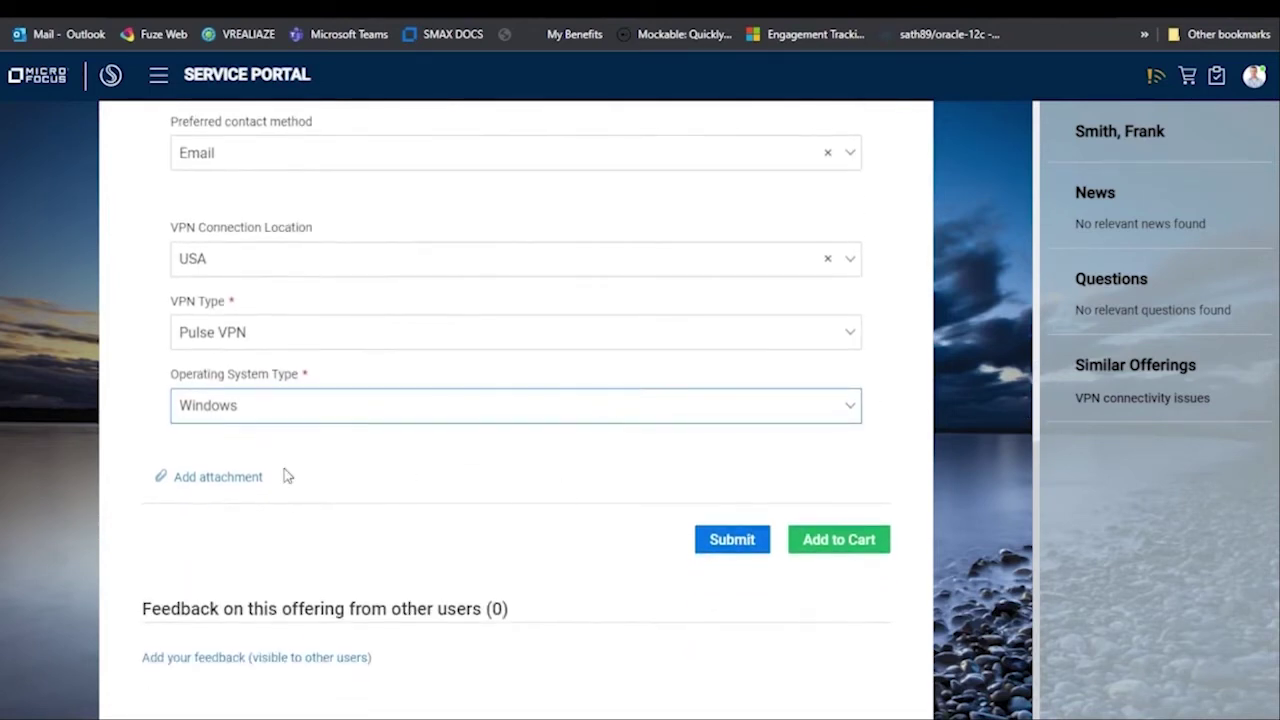
{"action": "left_click", "coordinate": [730, 540]}
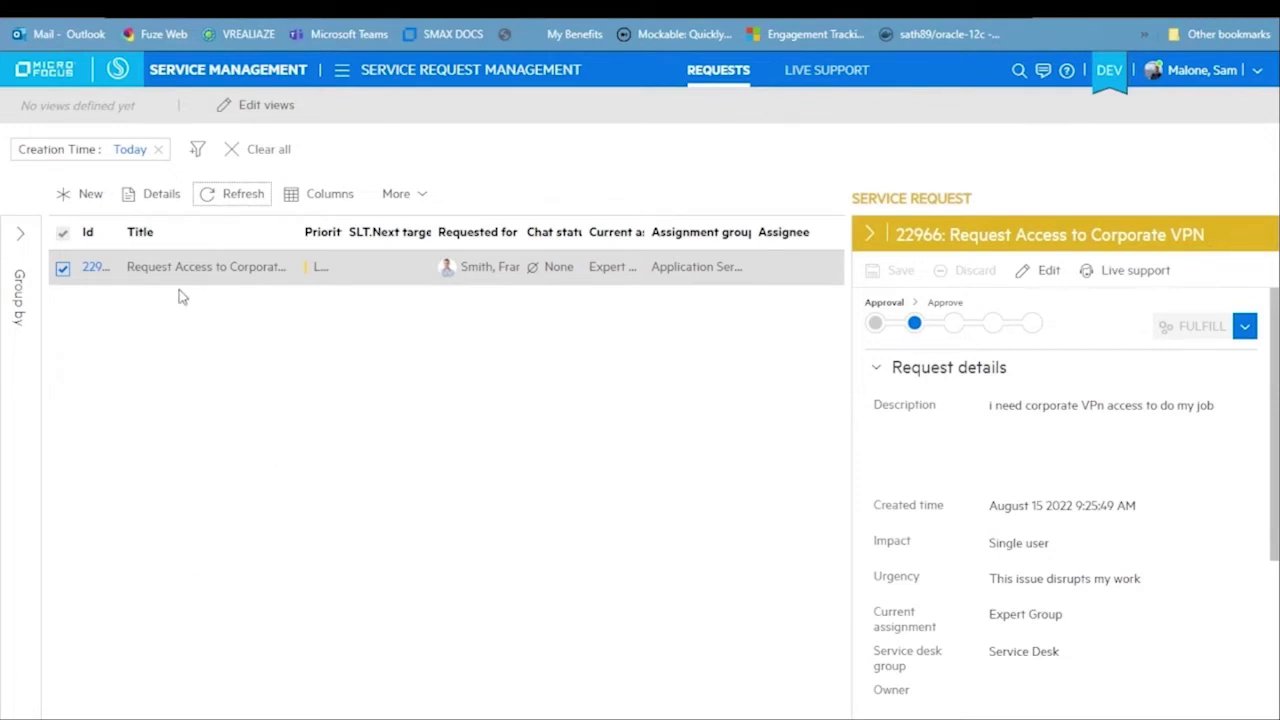
Open the Request Access to Corporate VPN record in Service Management and inspect its workflow and approval plan.
{"action": "left_click", "coordinate": [90, 268]}
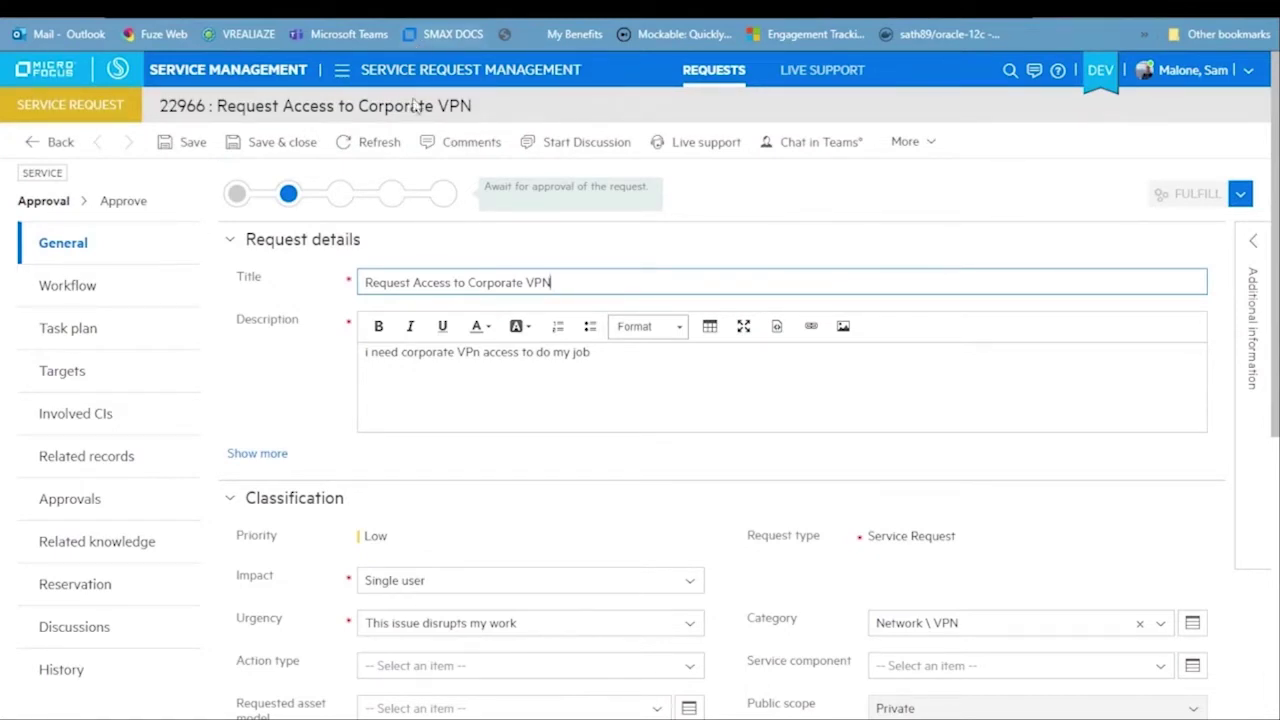
{"action": "left_click", "coordinate": [75, 290]}
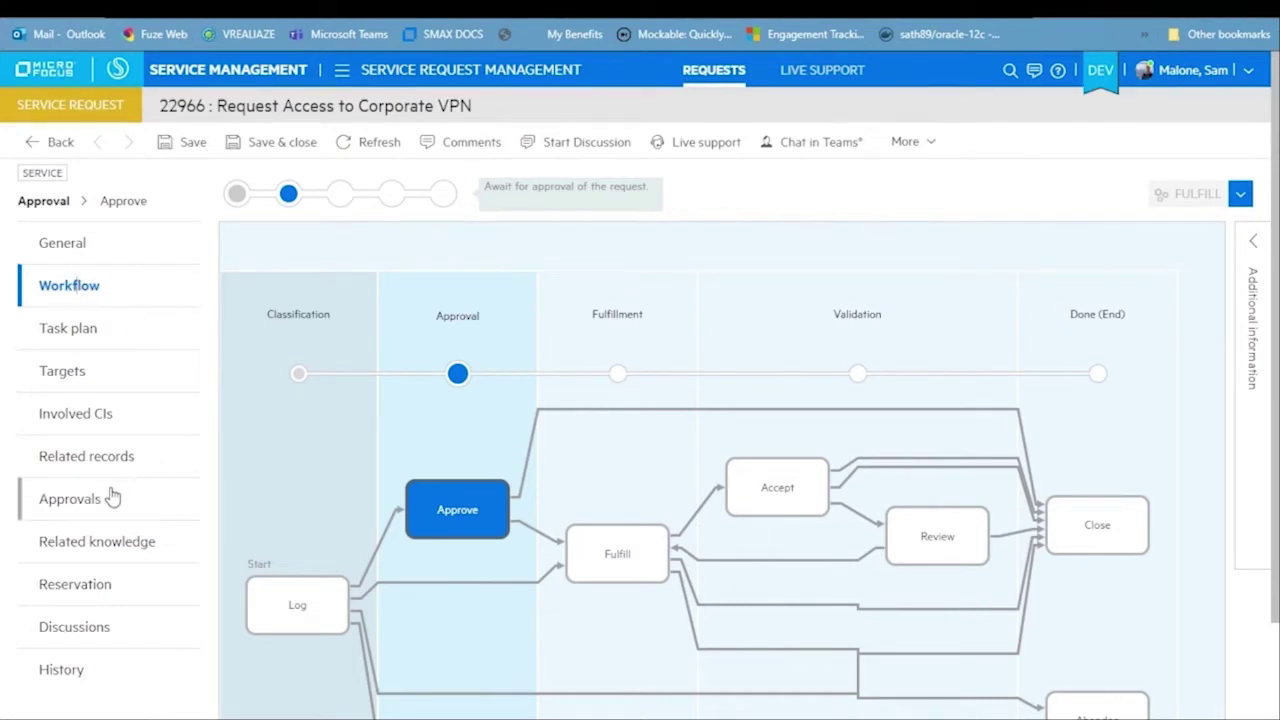
{"action": "left_click", "coordinate": [65, 507]}
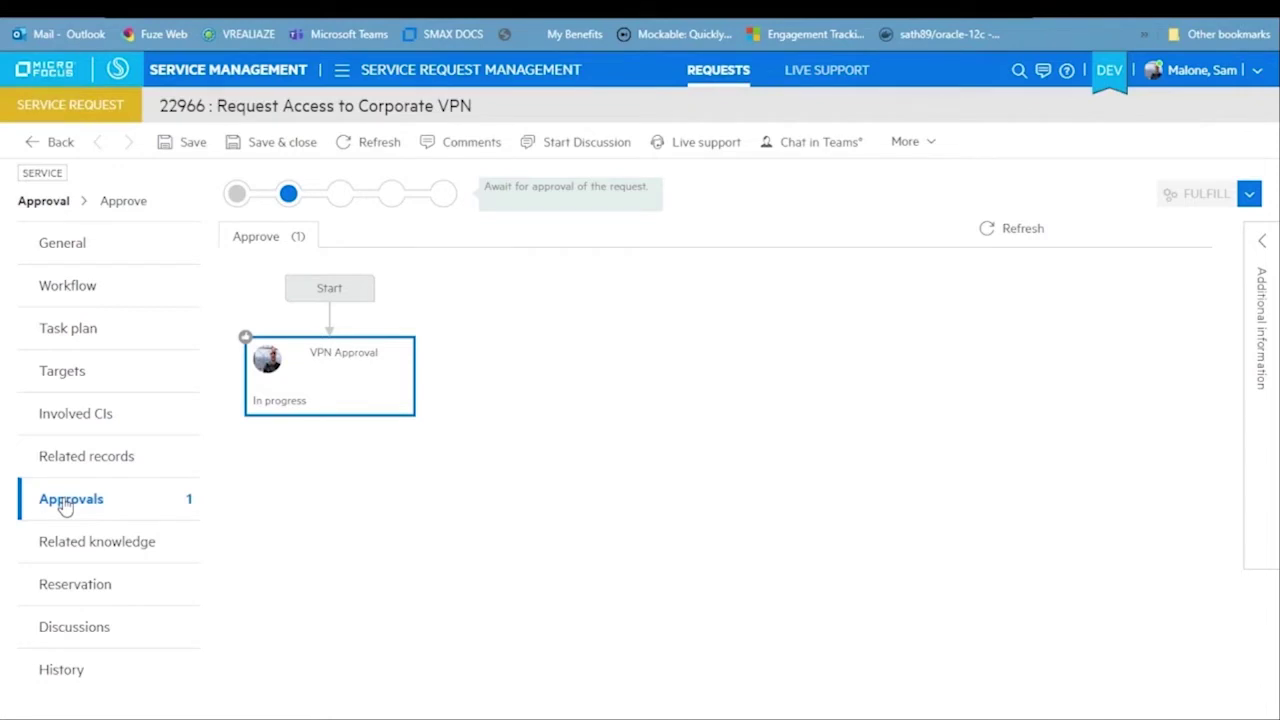
{"action": "mouse_move", "coordinate": [285, 410]}
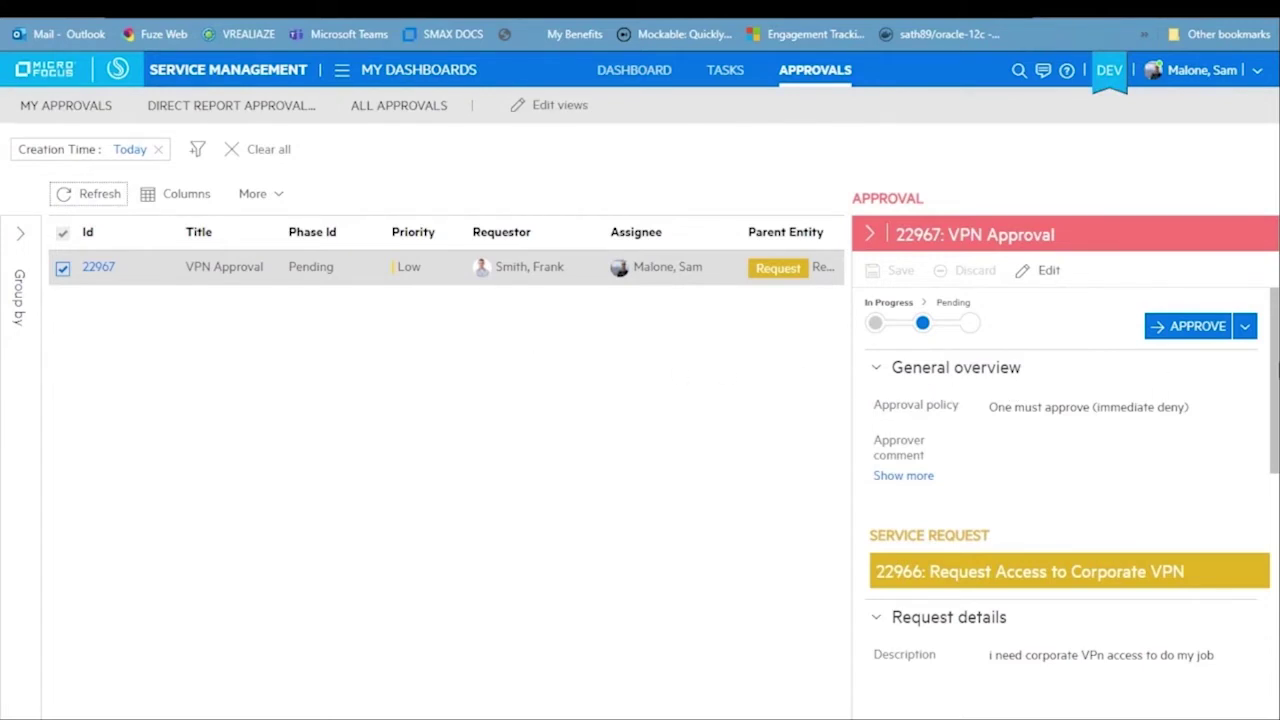
Review the pending VPN Approval's request details and user options.
{"action": "left_click_drag", "start_coordinate": [1276, 370], "coordinate": [1275, 682]}
{"action": "left_click", "coordinate": [946, 680]}
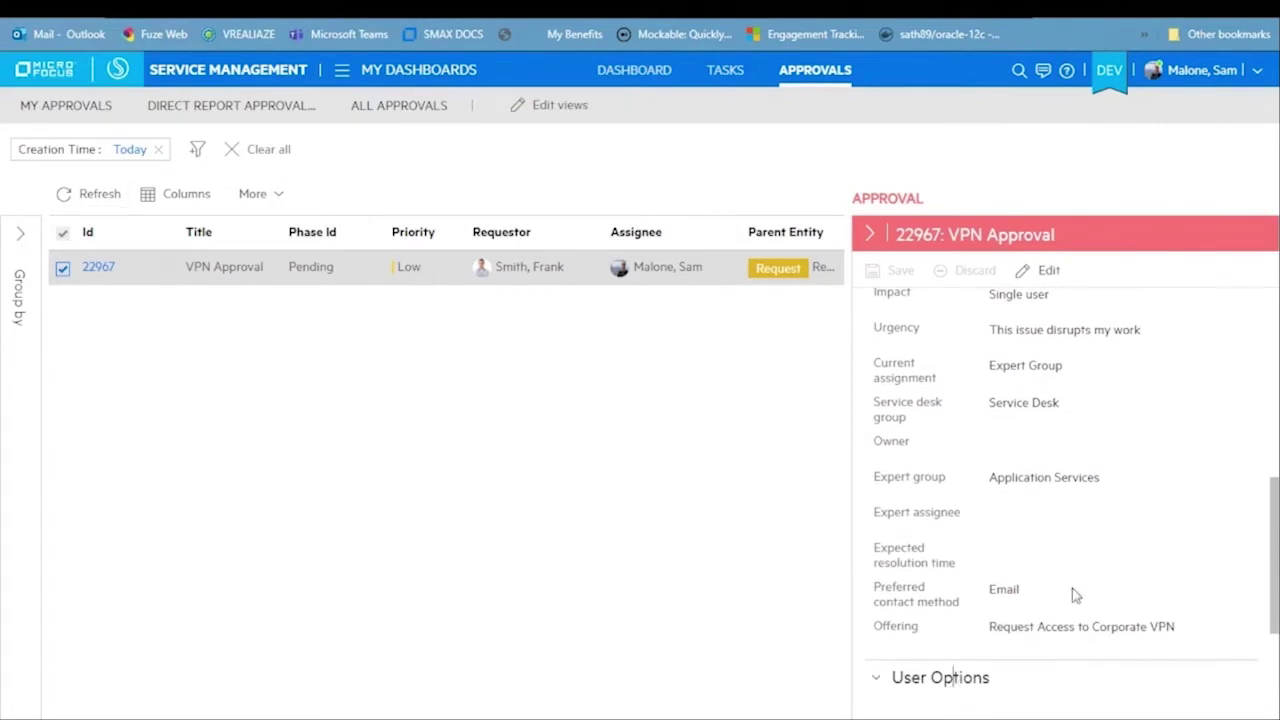
{"action": "scroll", "coordinate": [1115, 512], "scroll_direction": "down", "scroll_amount": 2}
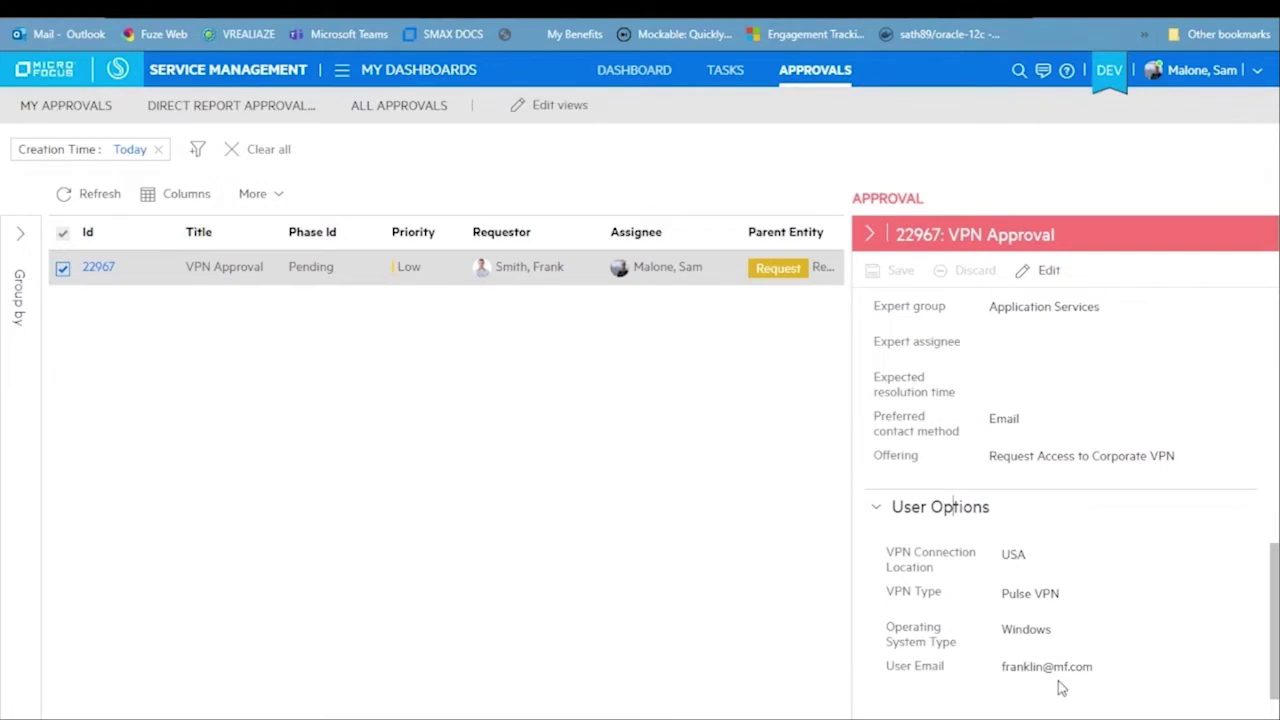
{"action": "scroll", "coordinate": [1062, 688], "scroll_direction": "up", "scroll_amount": 8}
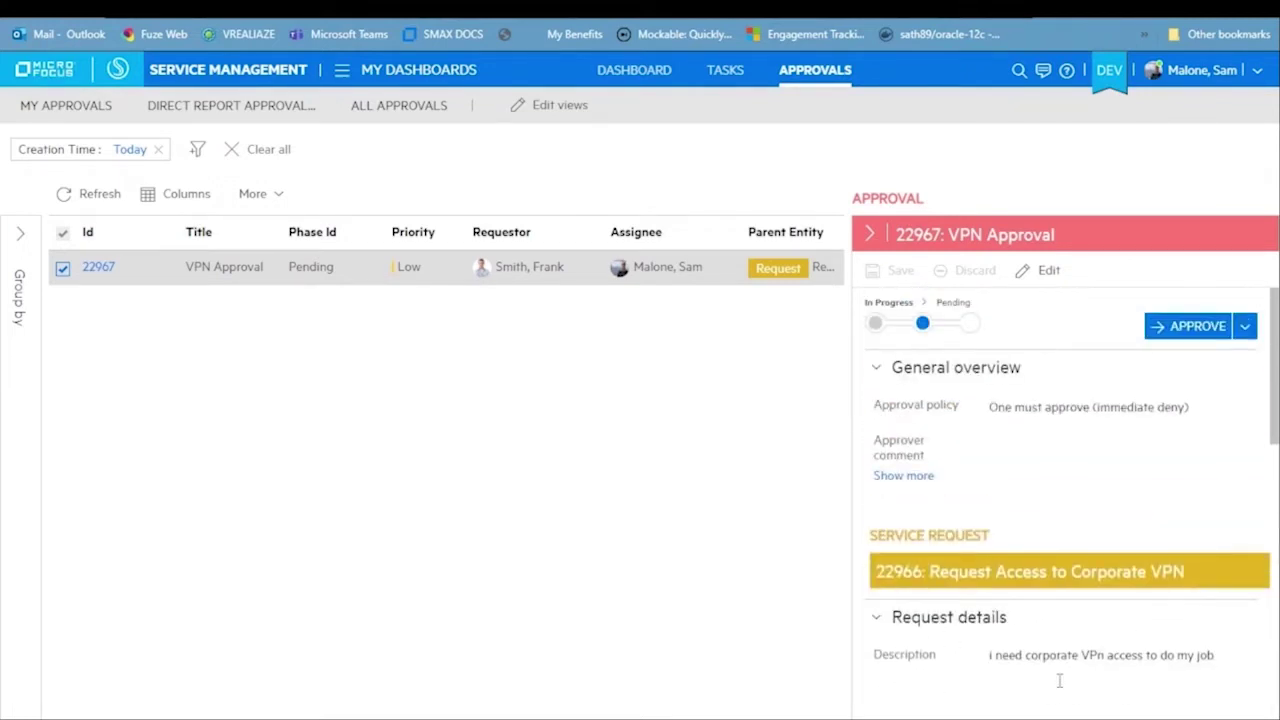
Approve the VPN Approval with the approver comment "I approve it" and save it.
{"action": "left_click", "coordinate": [1198, 336]}
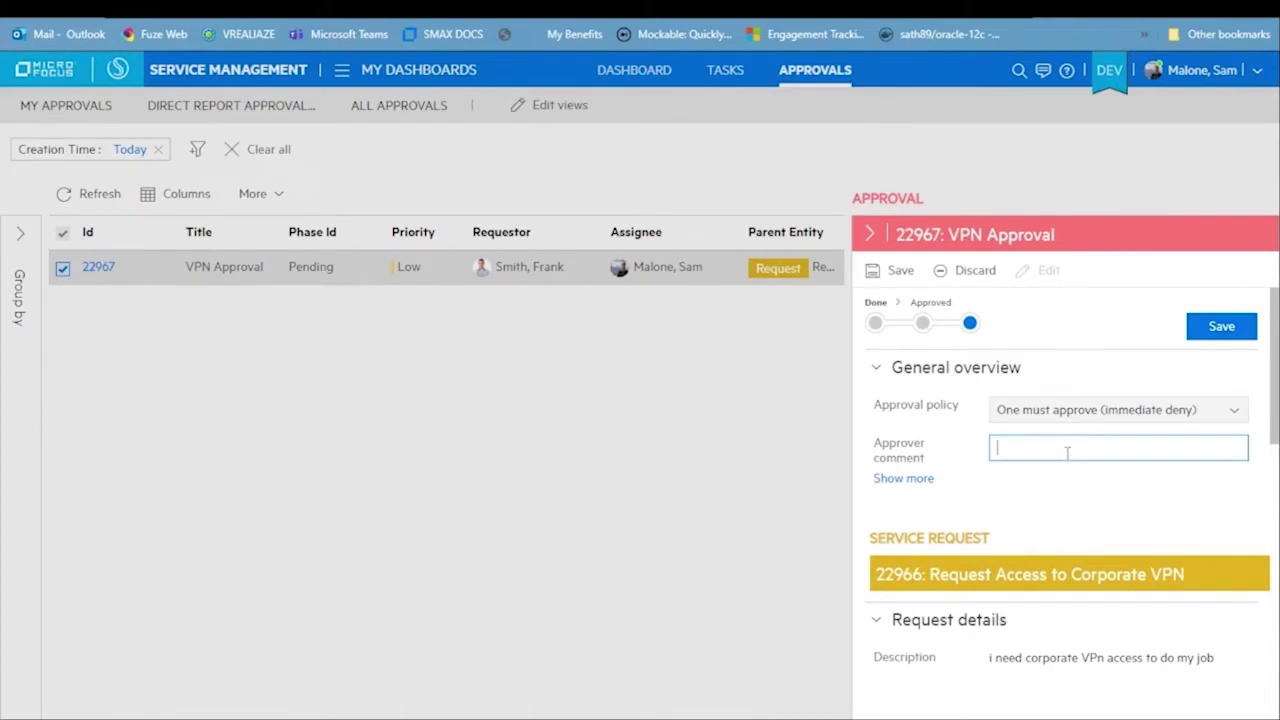
{"action": "type", "text": "I as"}
{"action": "key", "text": "BackSpace"}
{"action": "type", "text": "m"}
{"action": "key", "text": "Home"}
{"action": "type", "text": ";p"}
{"action": "key", "text": "BackSpace"}
{"action": "key", "text": "BackSpace"}
{"action": "key", "text": "ctrl+a"}
{"action": "type", "text": "I approve it"}
{"action": "left_click", "coordinate": [1210, 327]}
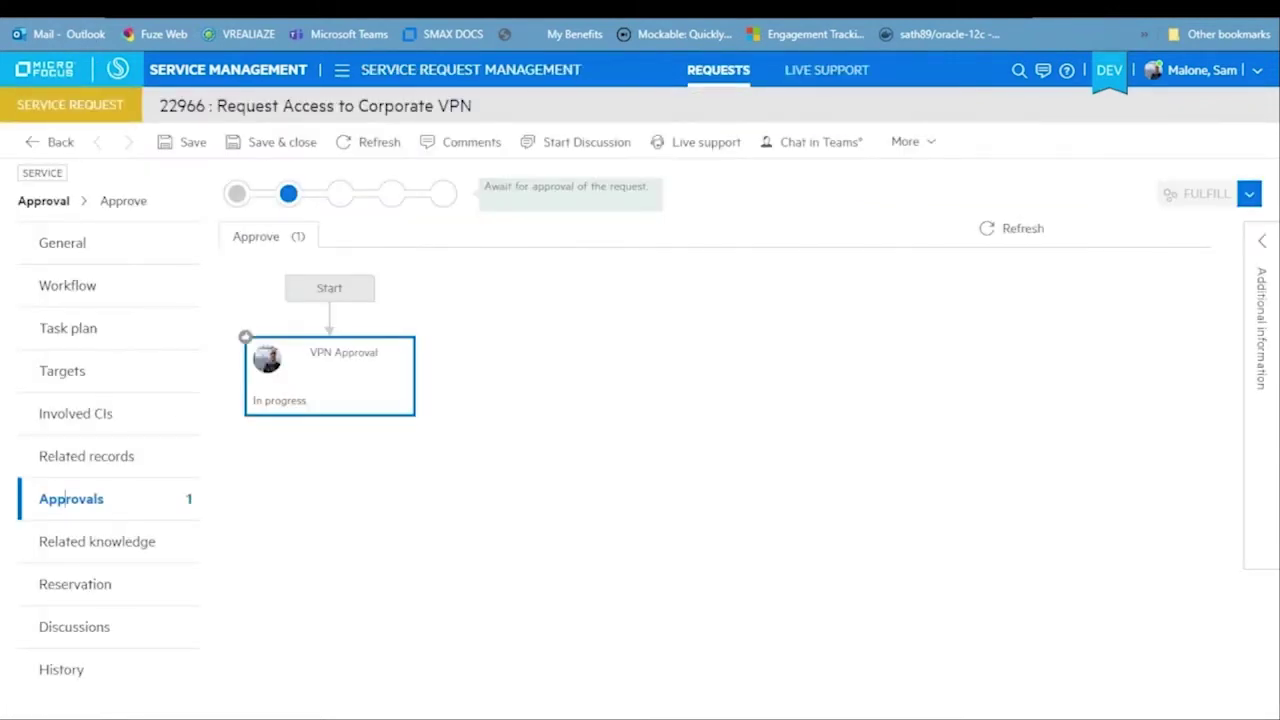
Refresh the corporate VPN service request and examine its workflow and task plan.
{"action": "left_click", "coordinate": [376, 145]}
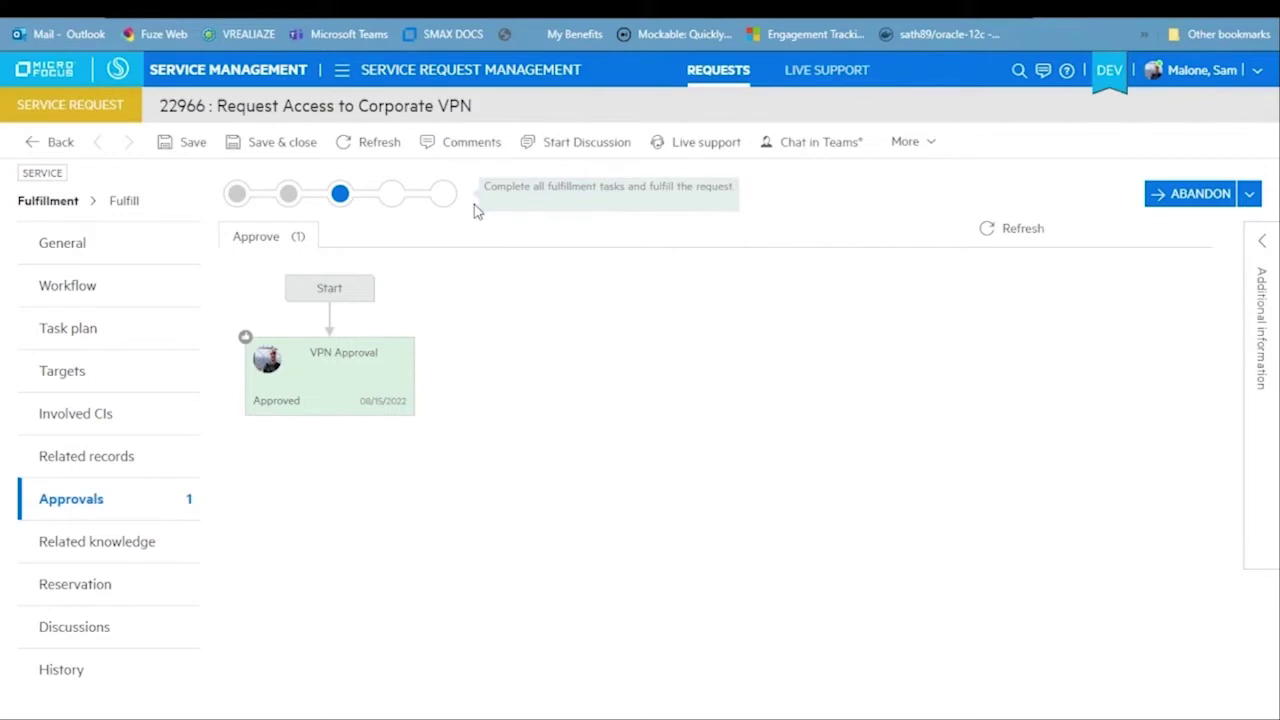
{"action": "left_click", "coordinate": [57, 287]}
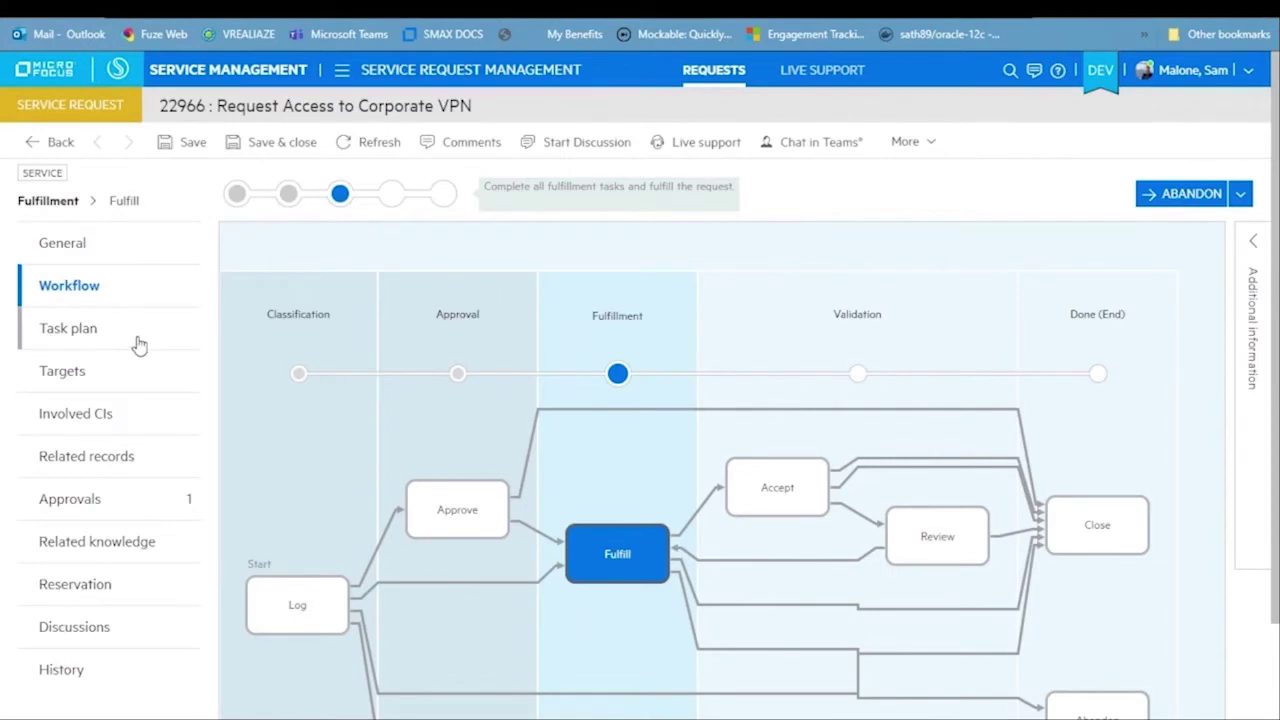
{"action": "left_click", "coordinate": [50, 328]}
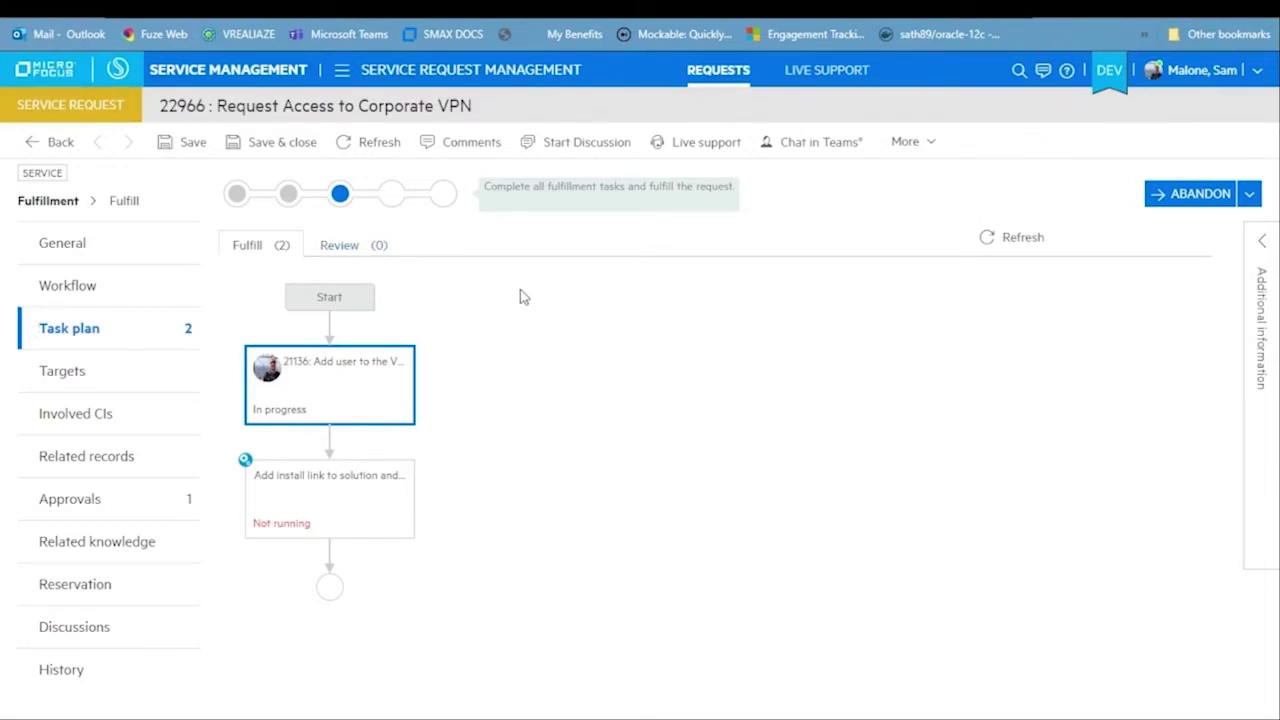
{"action": "mouse_move", "coordinate": [352, 383]}
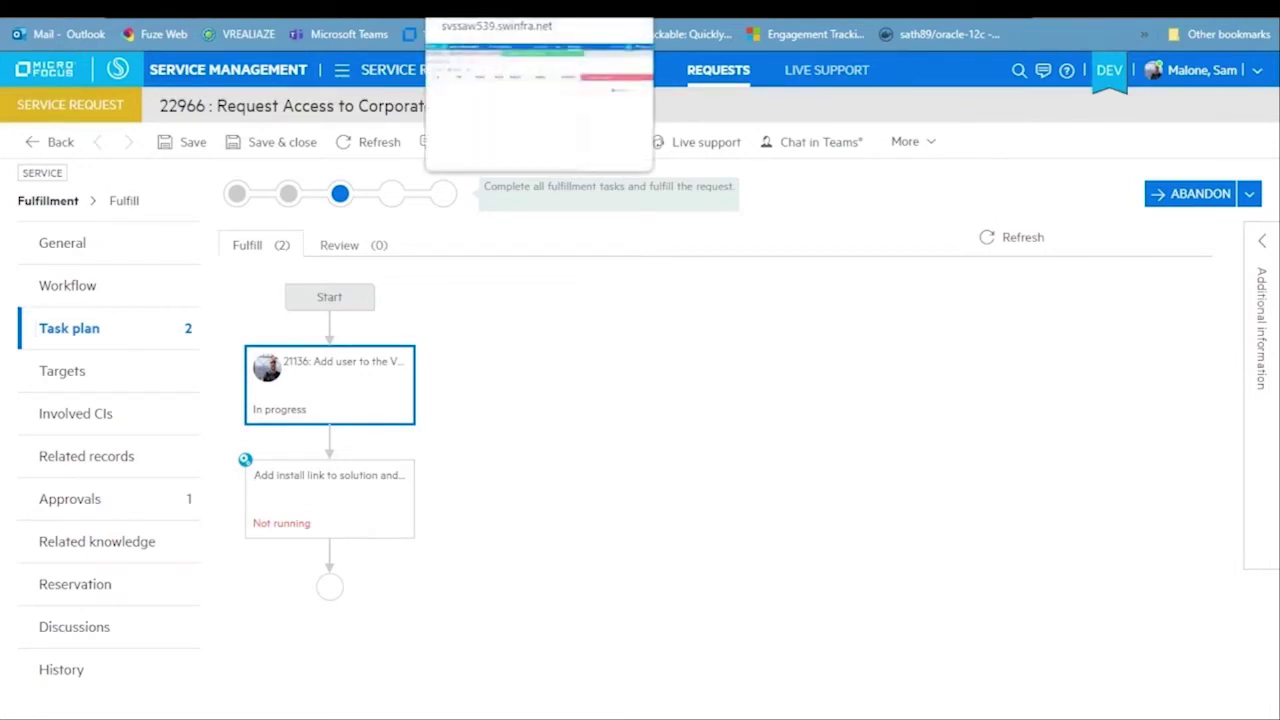
Refresh the list of all tasks and review the "Add user to the VPN access group in AD" task's details and user options.
{"action": "left_click", "coordinate": [300, 8]}
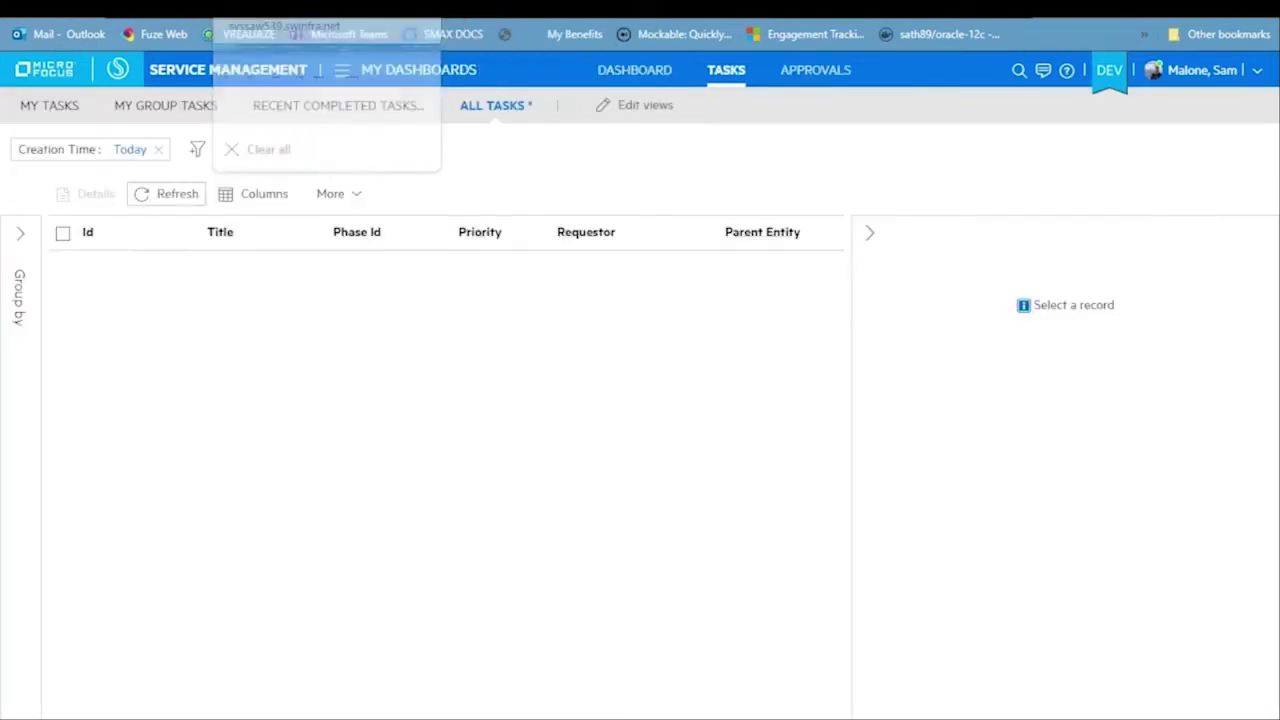
{"action": "left_click", "coordinate": [166, 196]}
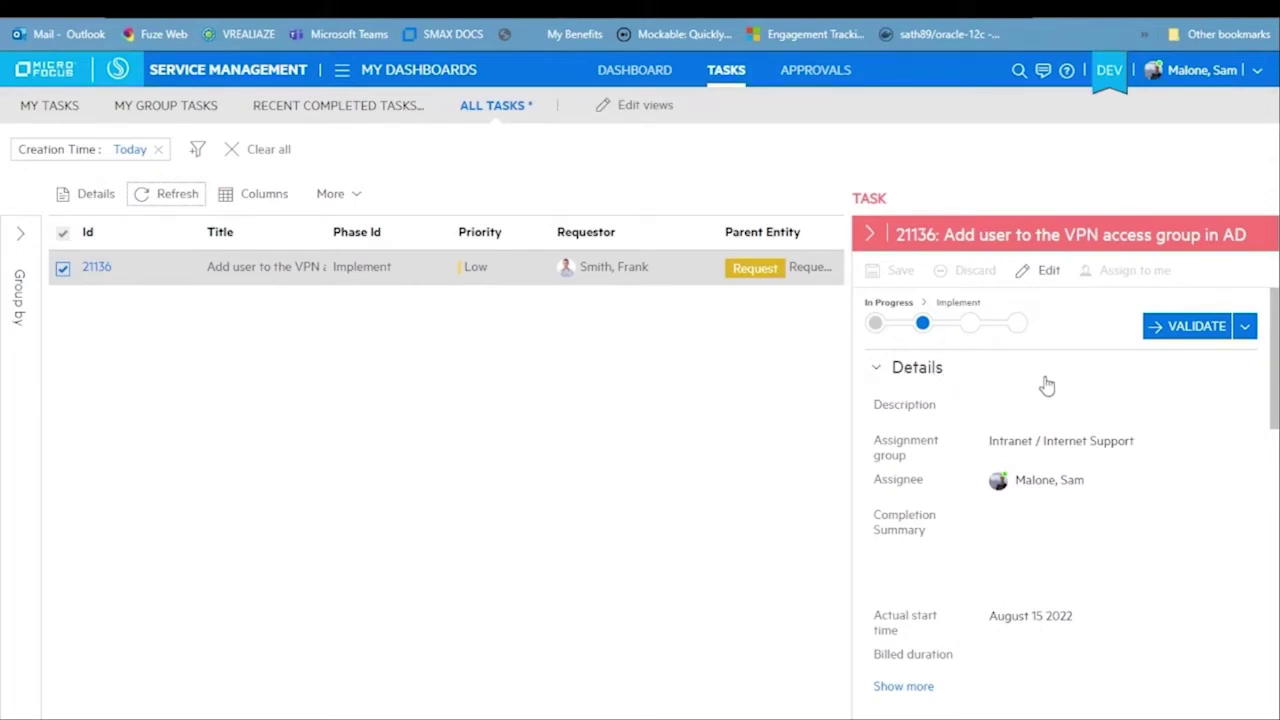
{"action": "scroll", "coordinate": [1047, 385], "scroll_direction": "down", "scroll_amount": 6}
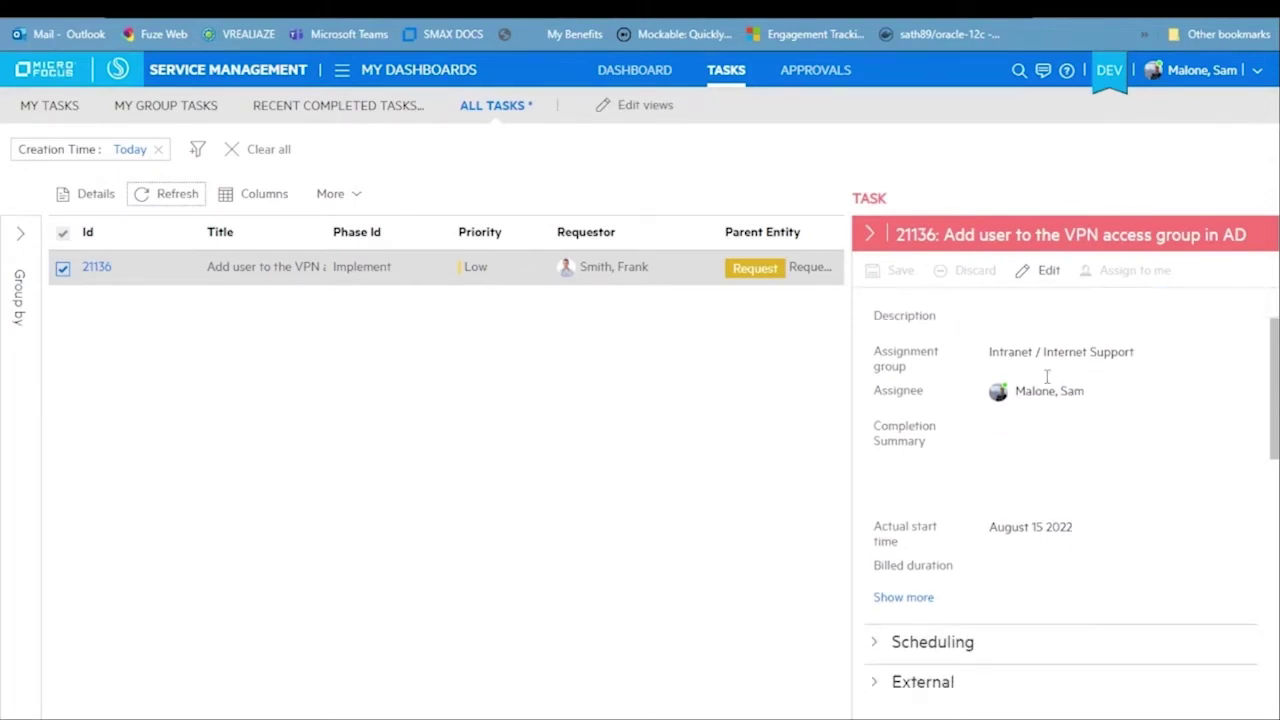
{"action": "scroll", "coordinate": [1047, 390], "scroll_direction": "down", "scroll_amount": 3}
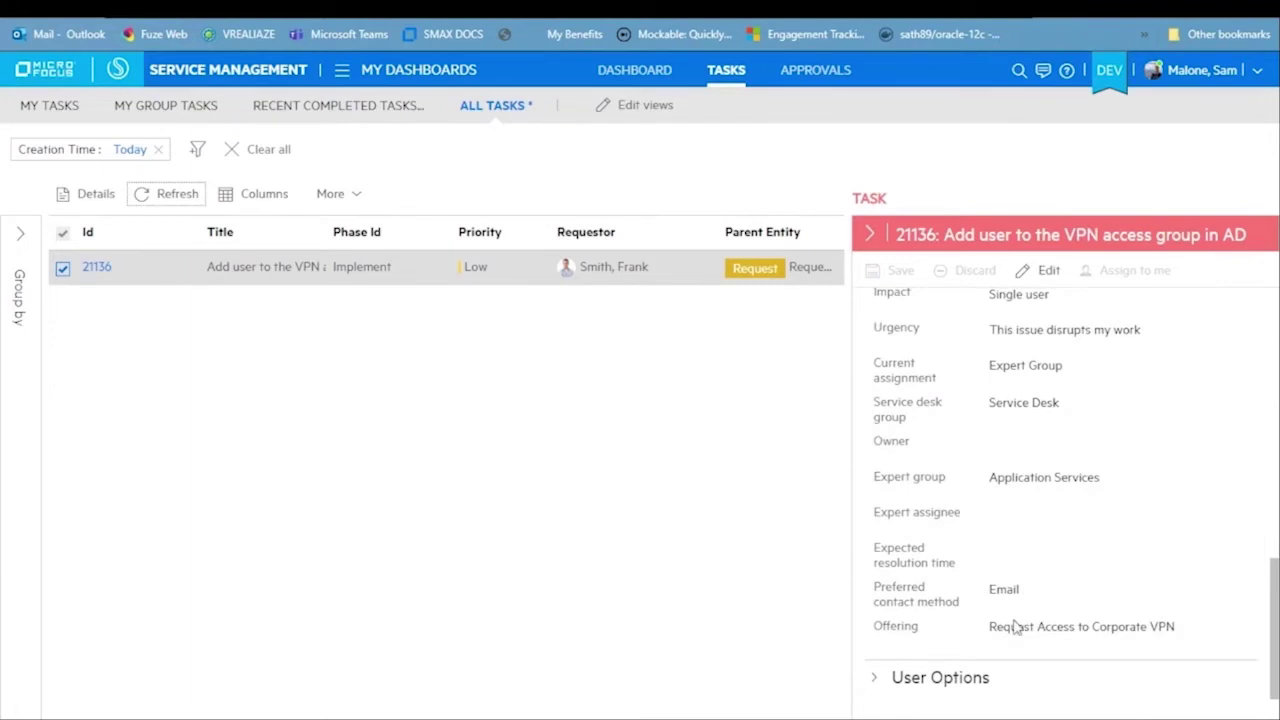
{"action": "left_click", "coordinate": [967, 686]}
{"action": "scroll", "coordinate": [1043, 600], "scroll_direction": "down", "scroll_amount": 3}
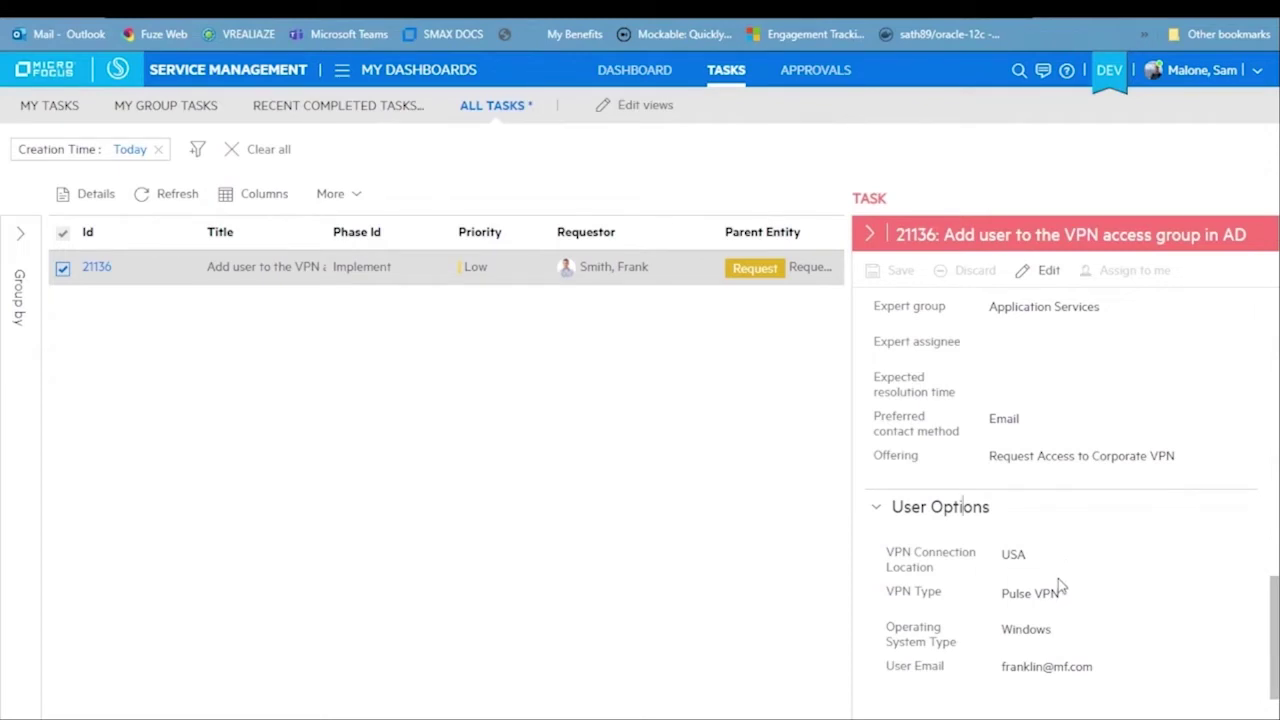
{"action": "scroll", "coordinate": [1060, 587], "scroll_direction": "up", "scroll_amount": 5}
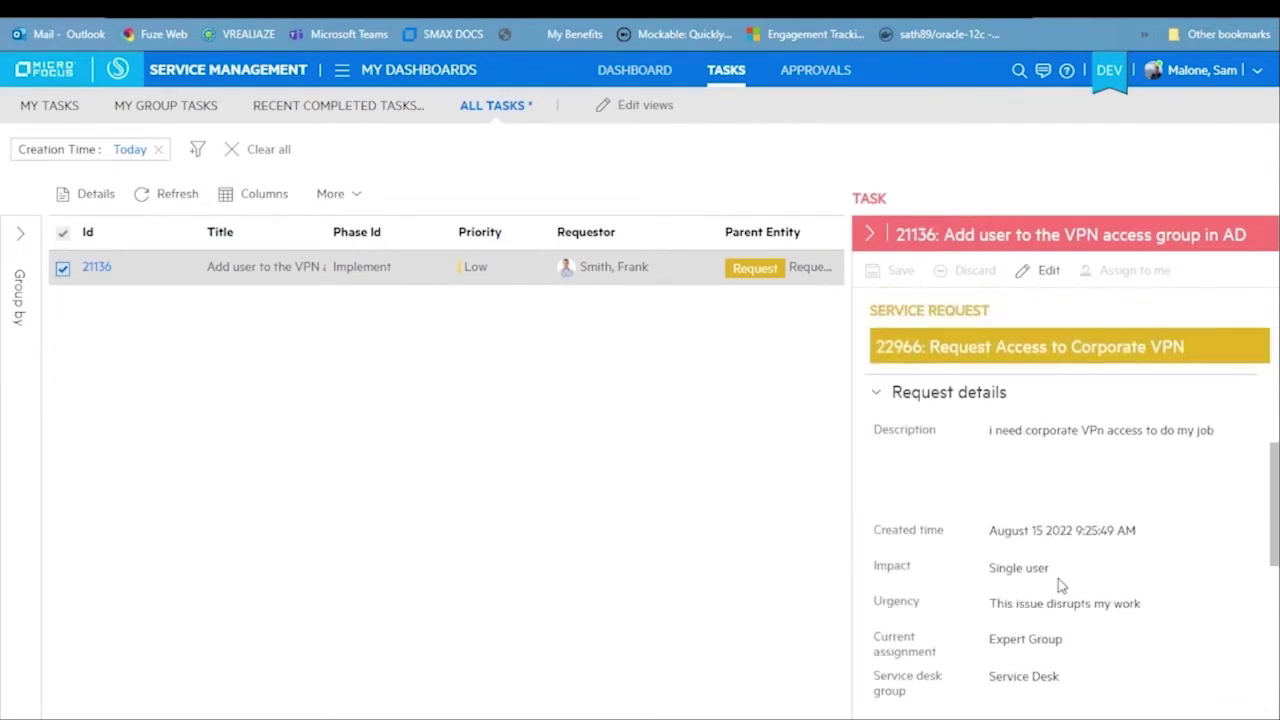
{"action": "scroll", "coordinate": [1060, 585], "scroll_direction": "up", "scroll_amount": 3}
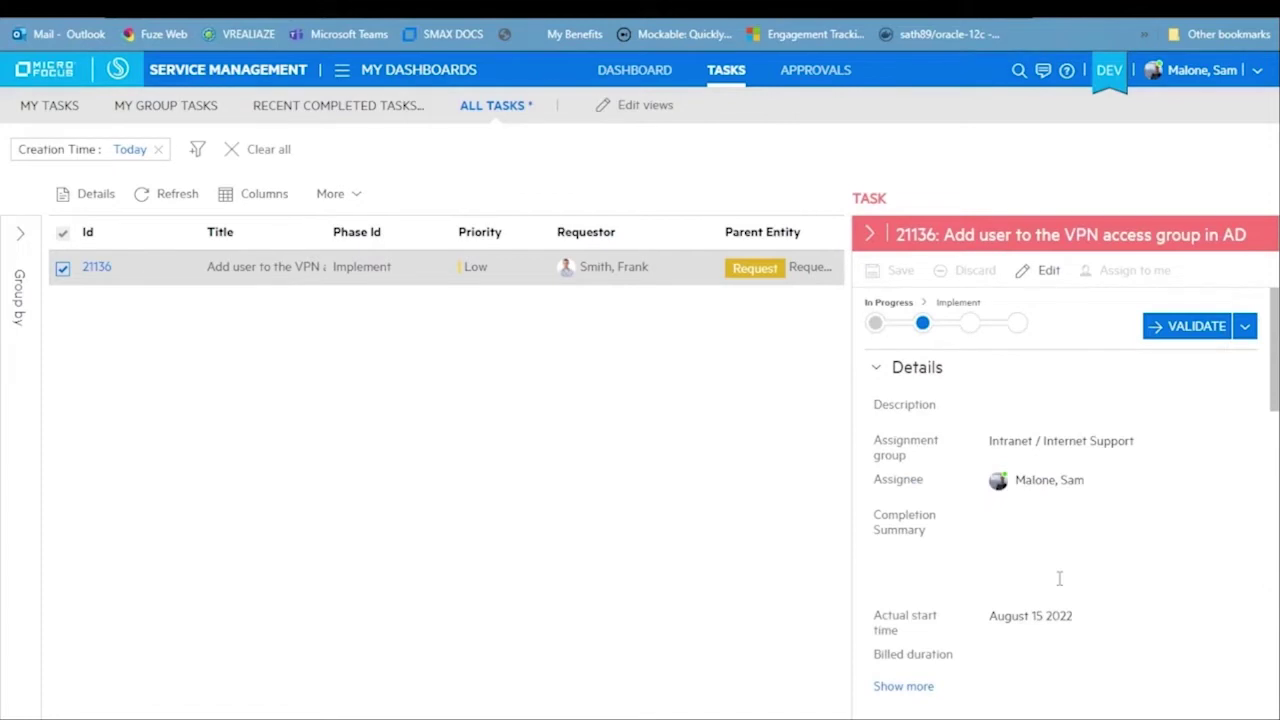
Validate the "Add user to the VPN access group in AD" task with the completion summary "i added the user." and save it.
{"action": "left_click", "coordinate": [1196, 330]}
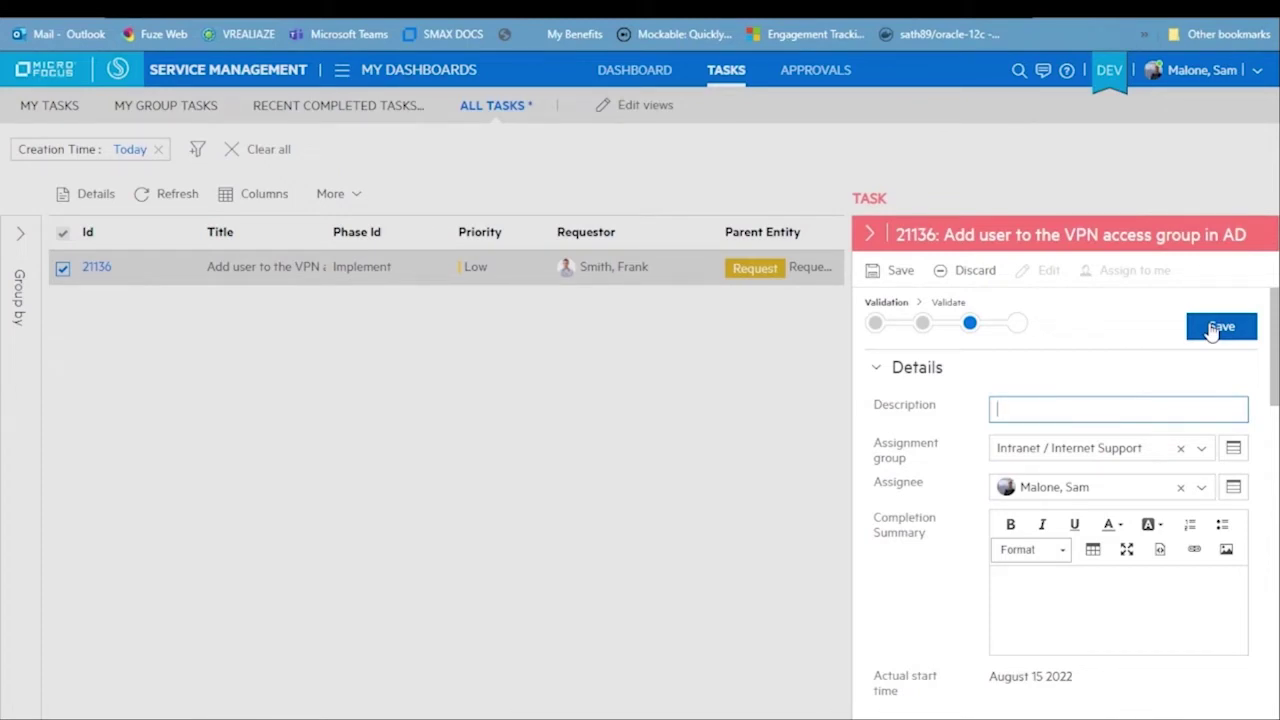
{"action": "left_click", "coordinate": [1212, 332]}
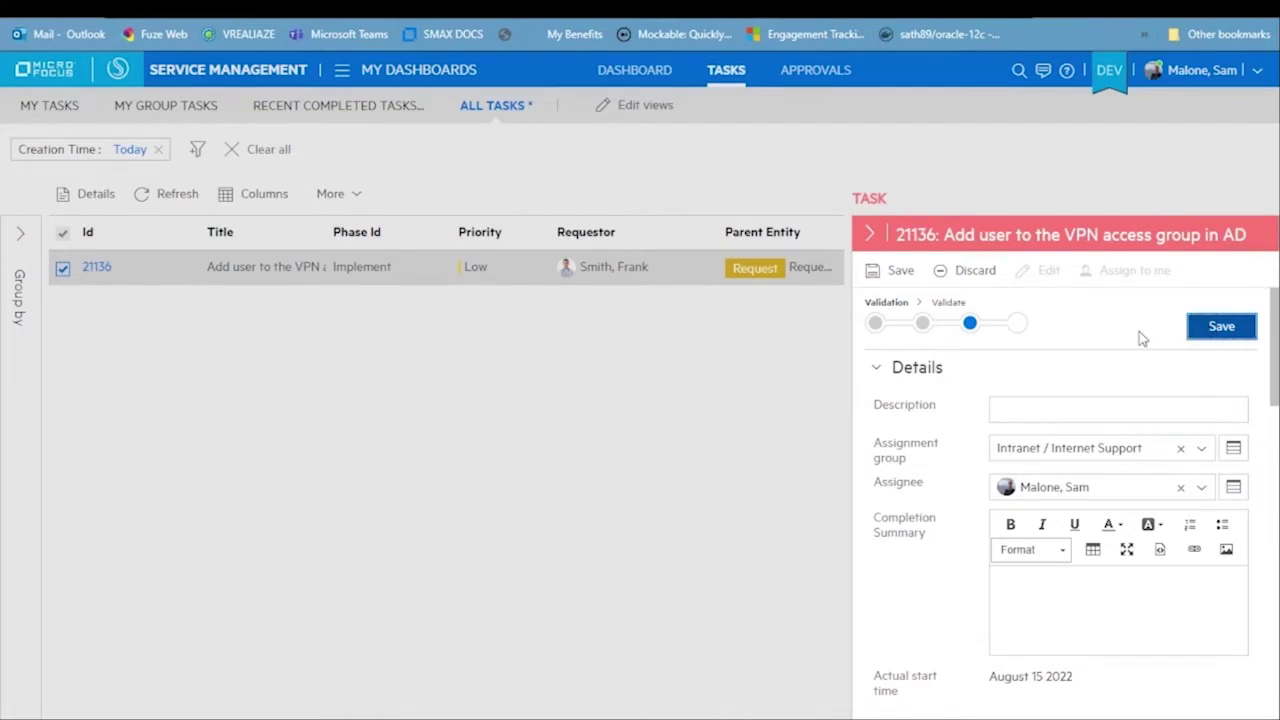
{"action": "left_click", "coordinate": [1046, 584]}
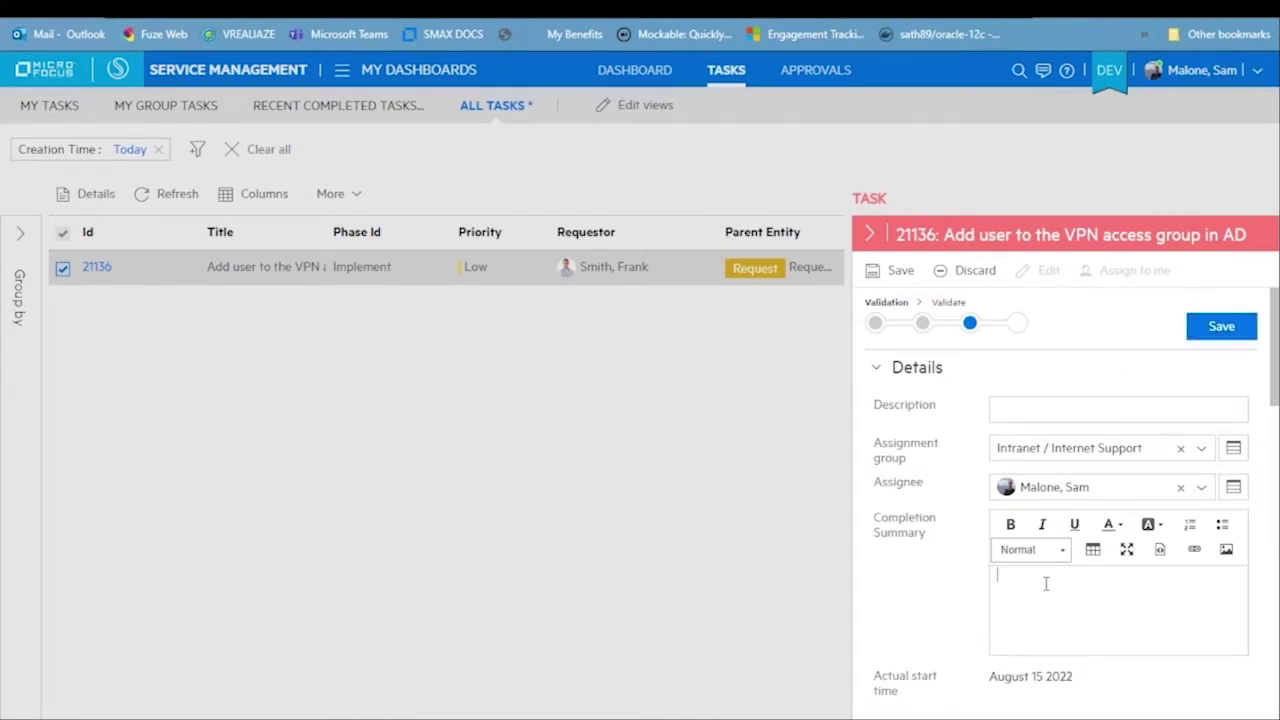
{"action": "type", "text": "I ADDE"}
{"action": "key", "text": "BackSpace"}
{"action": "key", "text": "BackSpace"}
{"action": "key", "text": "BackSpace"}
{"action": "key", "text": "BackSpace"}
{"action": "key", "text": "BackSpace"}
{"action": "type", "text": "added the user."}
{"action": "left_click", "coordinate": [1220, 328]}
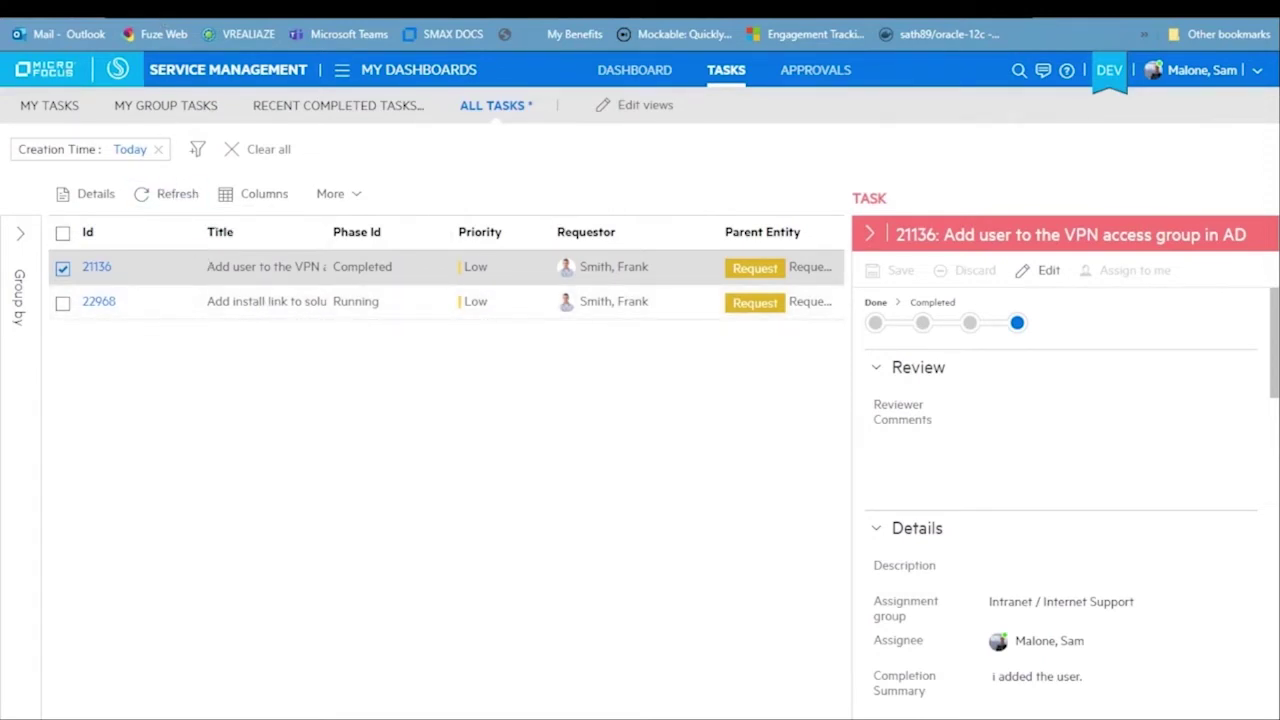
Refresh the Request Access to Corporate VPN record and examine its task plan, workflow, catalog offering and resolution.
{"action": "left_click", "coordinate": [163, 8]}
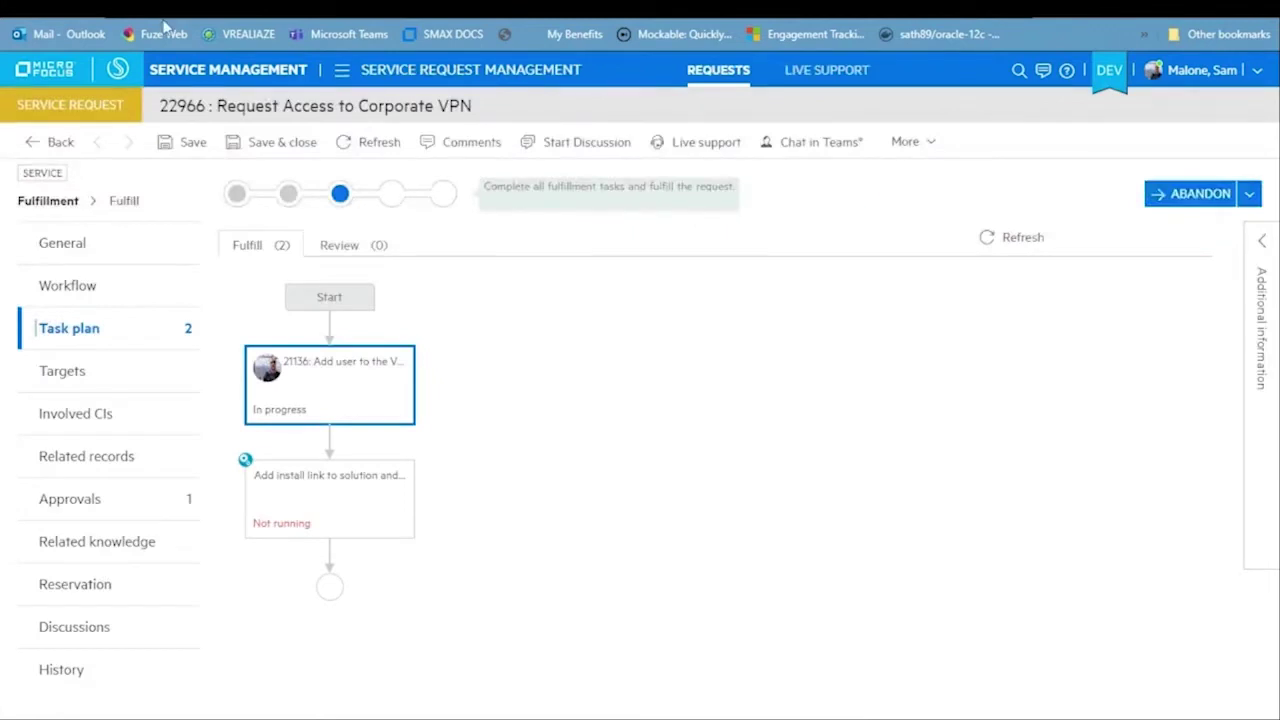
{"action": "left_click", "coordinate": [372, 143]}
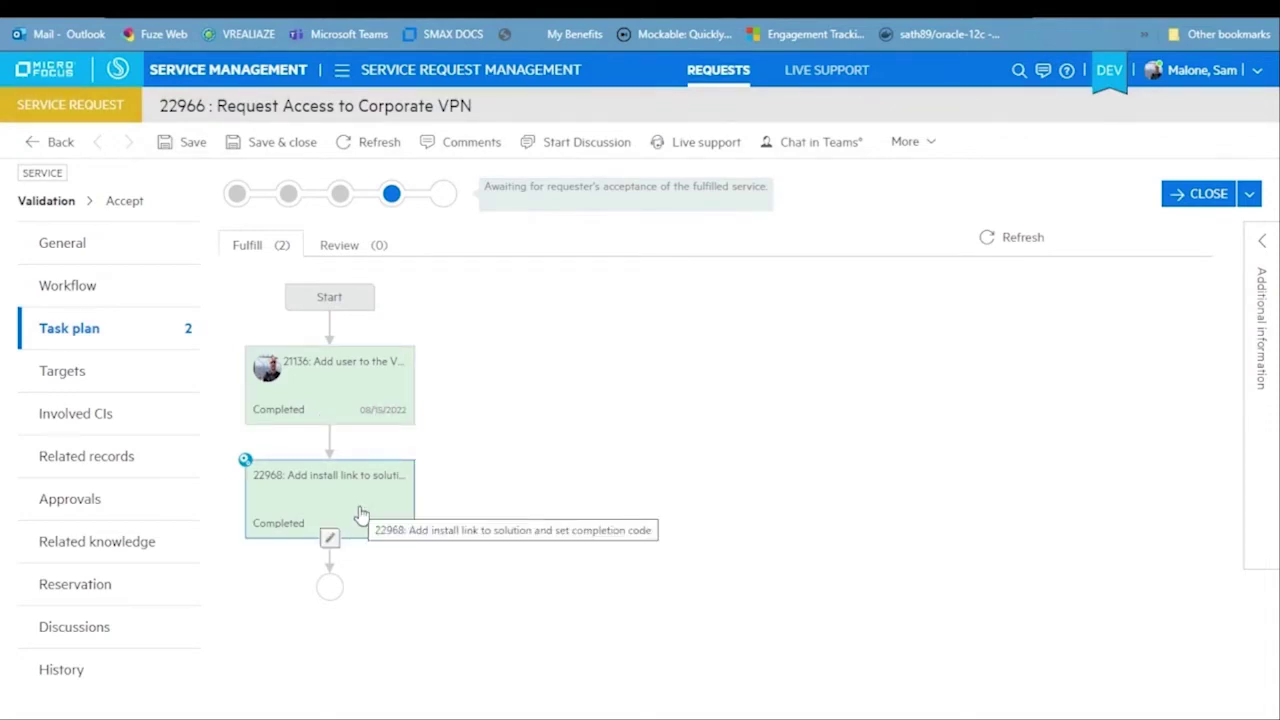
{"action": "left_click", "coordinate": [70, 246]}
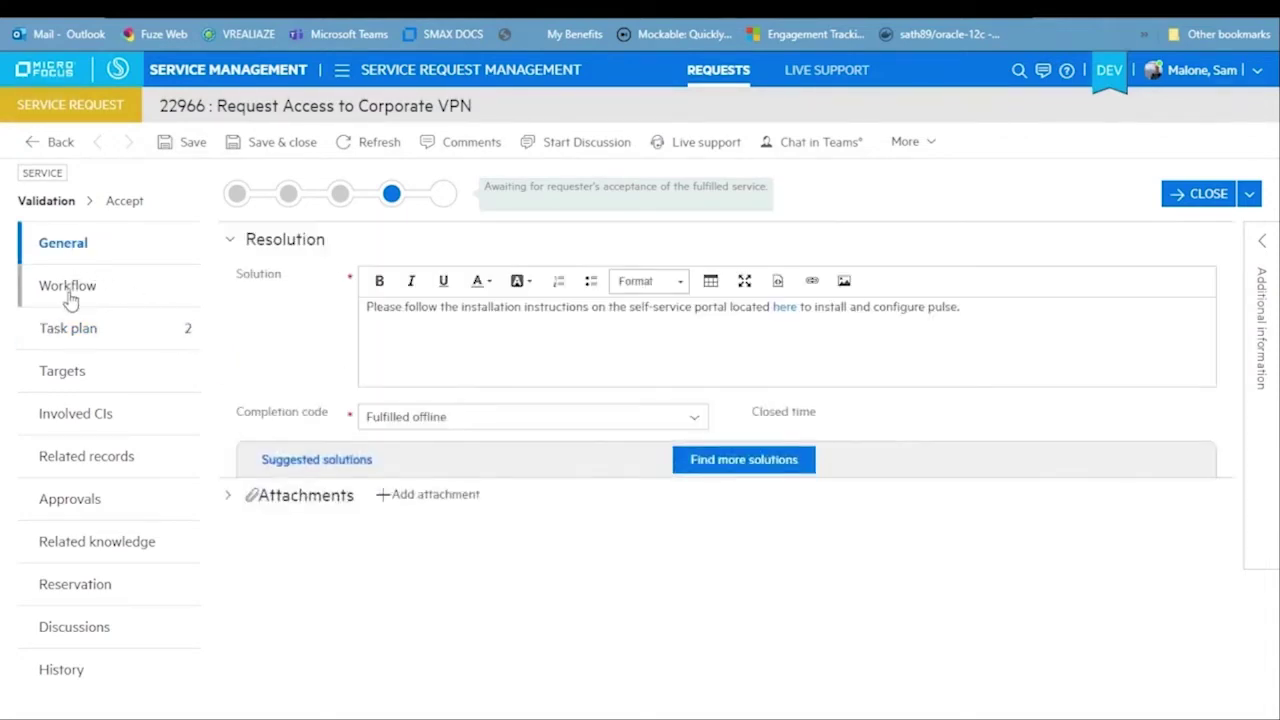
{"action": "left_click", "coordinate": [70, 290]}
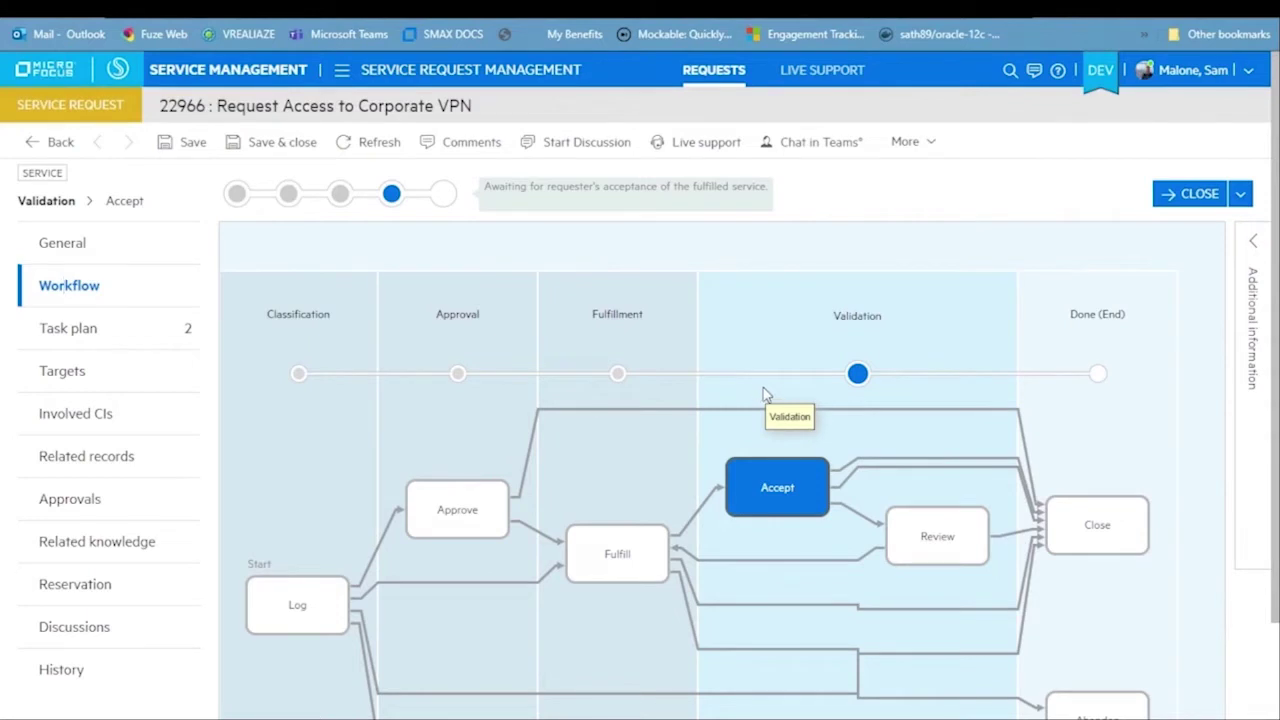
{"action": "left_click", "coordinate": [77, 250]}
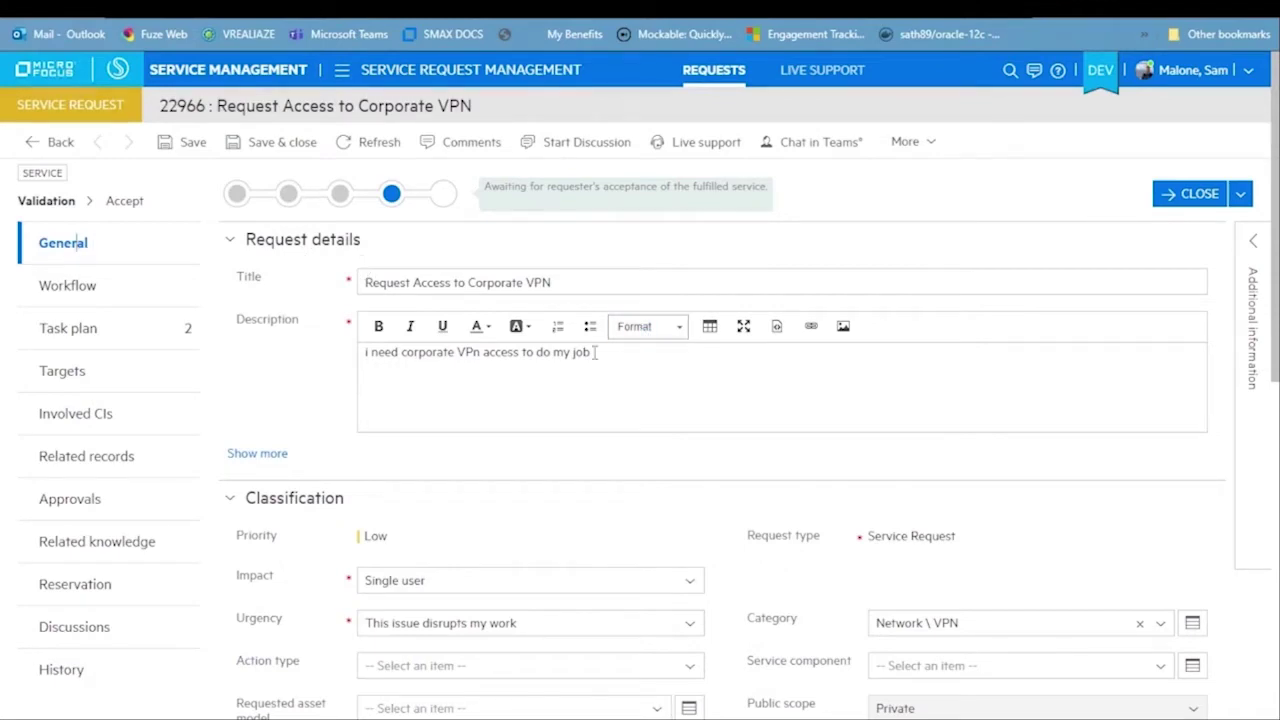
{"action": "scroll", "coordinate": [594, 355], "scroll_direction": "down", "scroll_amount": 8}
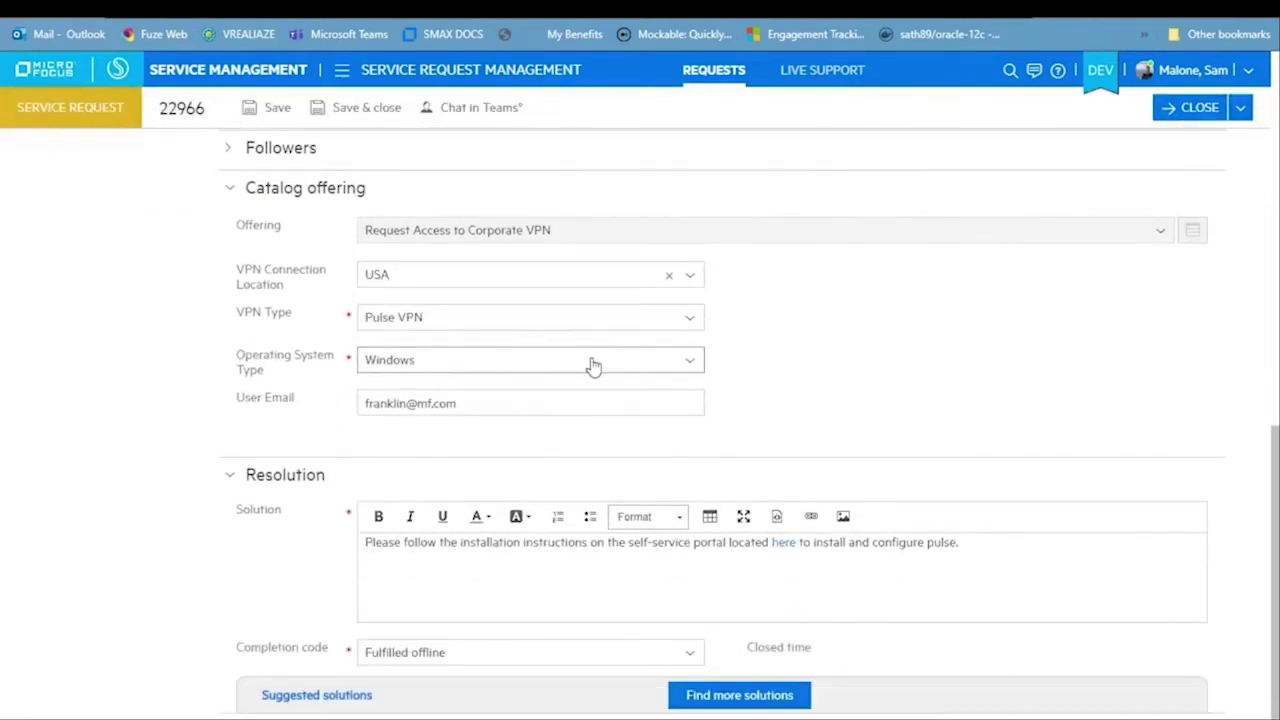
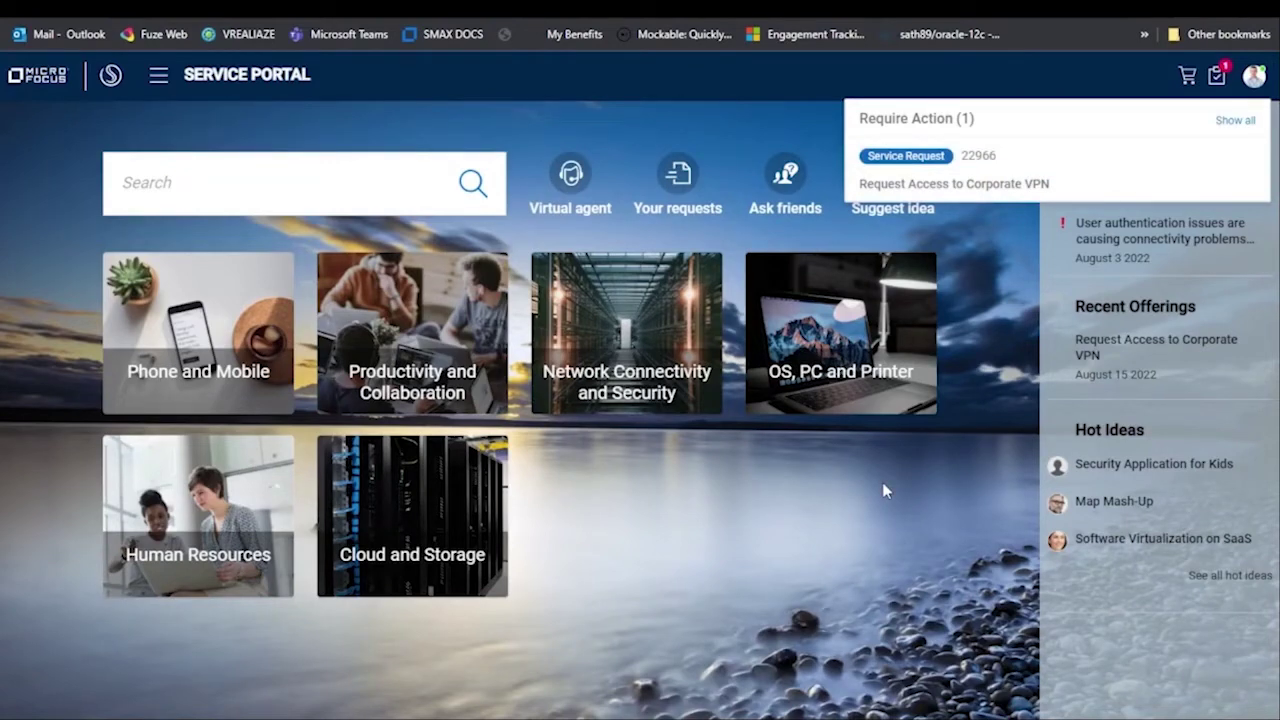
Open the Request Access to Corporate VPN from the requester's own requests in the Service Portal and review its details and interactions.
{"action": "left_click", "coordinate": [676, 176]}
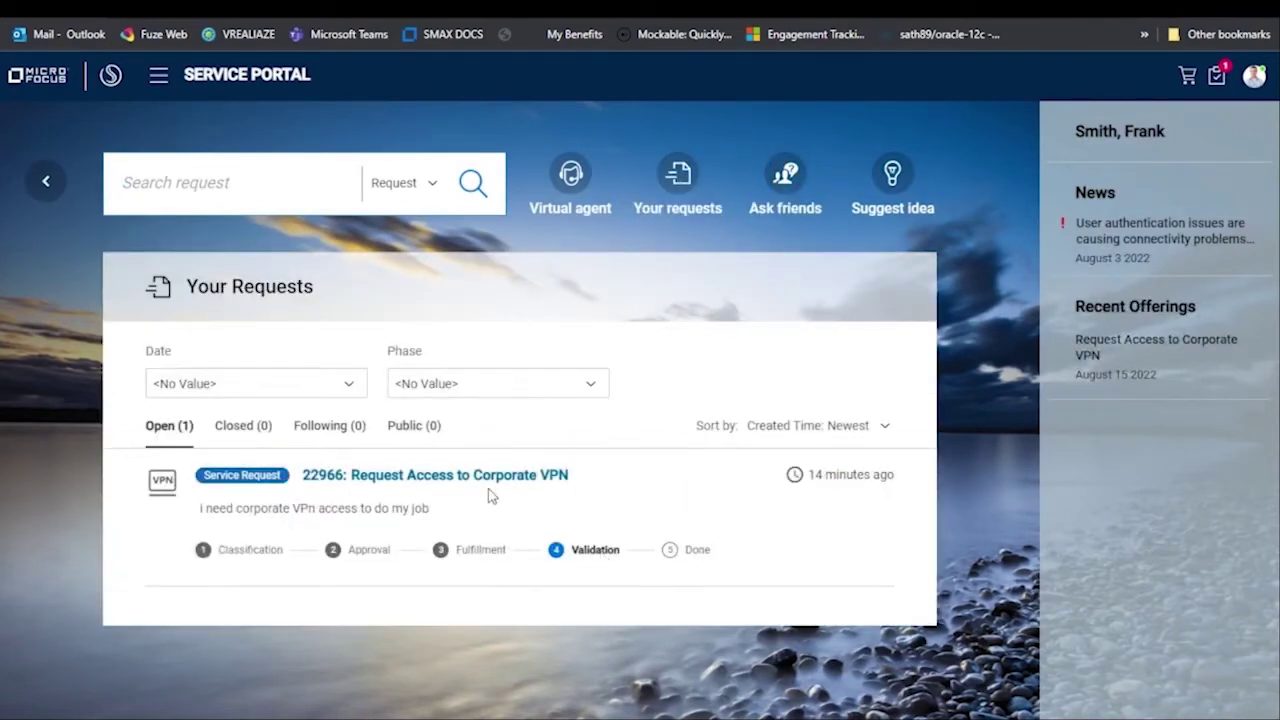
{"action": "left_click", "coordinate": [414, 478]}
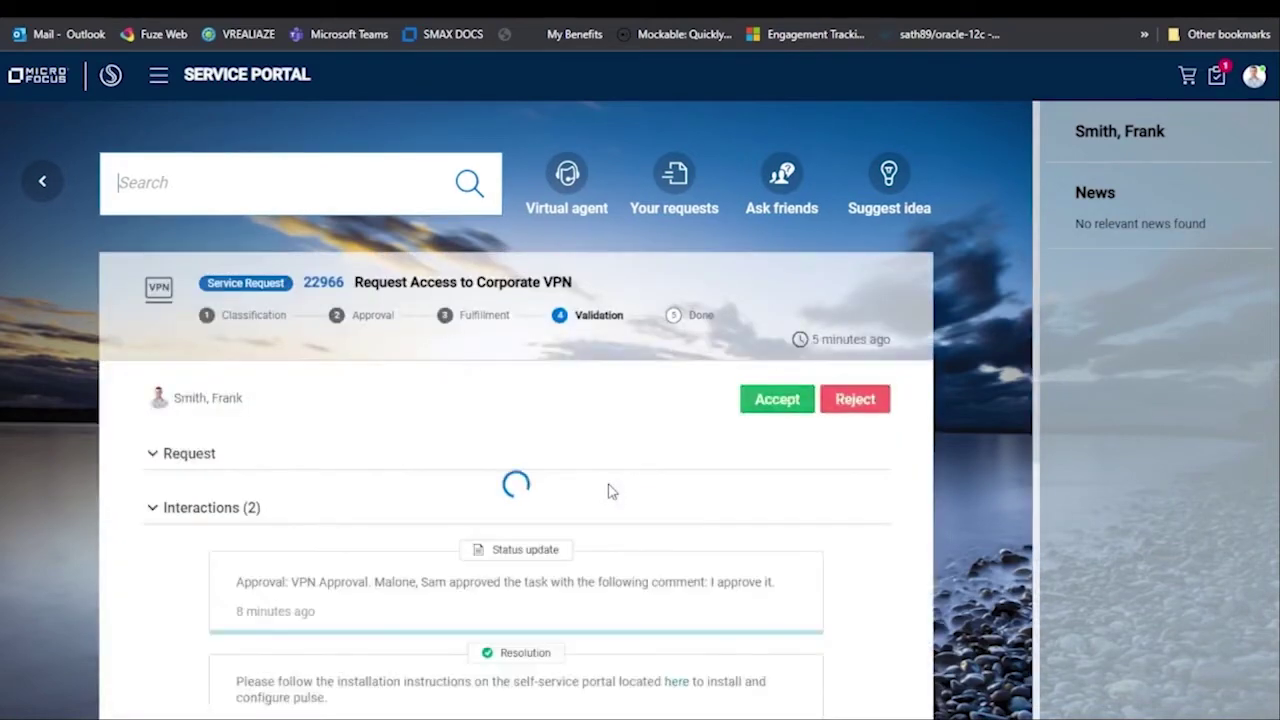
{"action": "scroll", "coordinate": [592, 468], "scroll_direction": "down", "scroll_amount": 1}
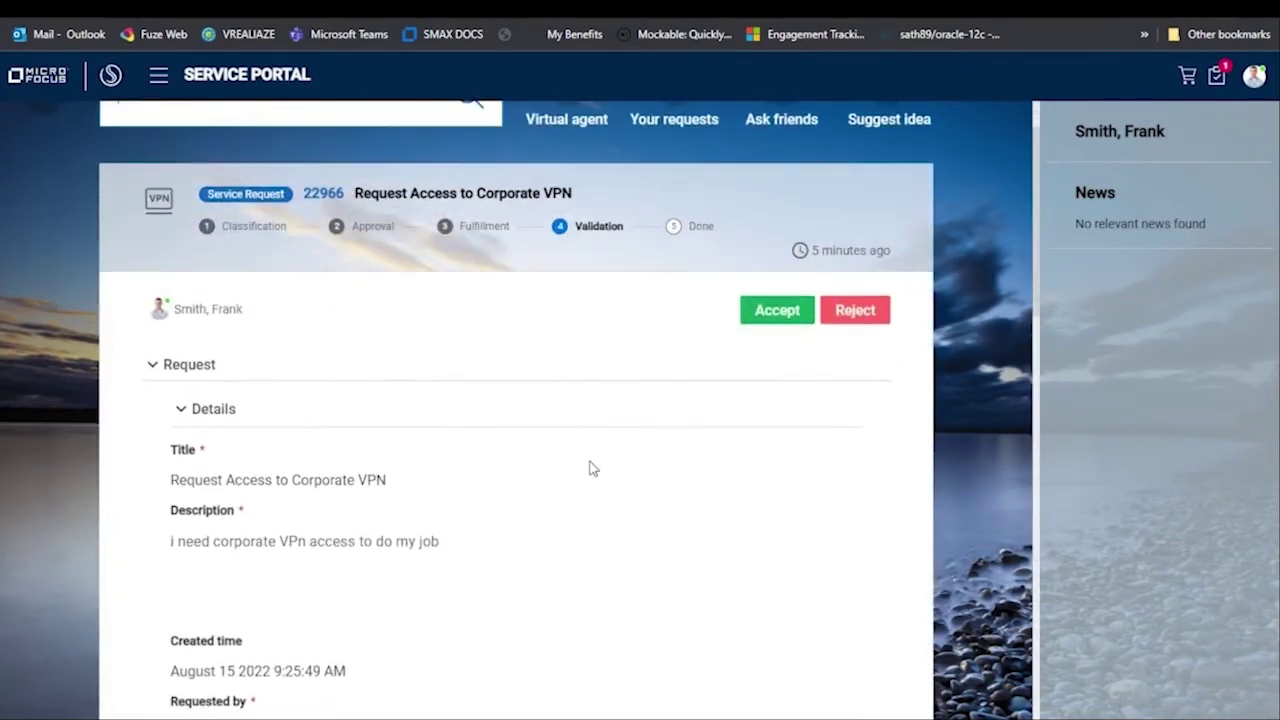
{"action": "scroll", "coordinate": [592, 468], "scroll_direction": "down", "scroll_amount": 10}
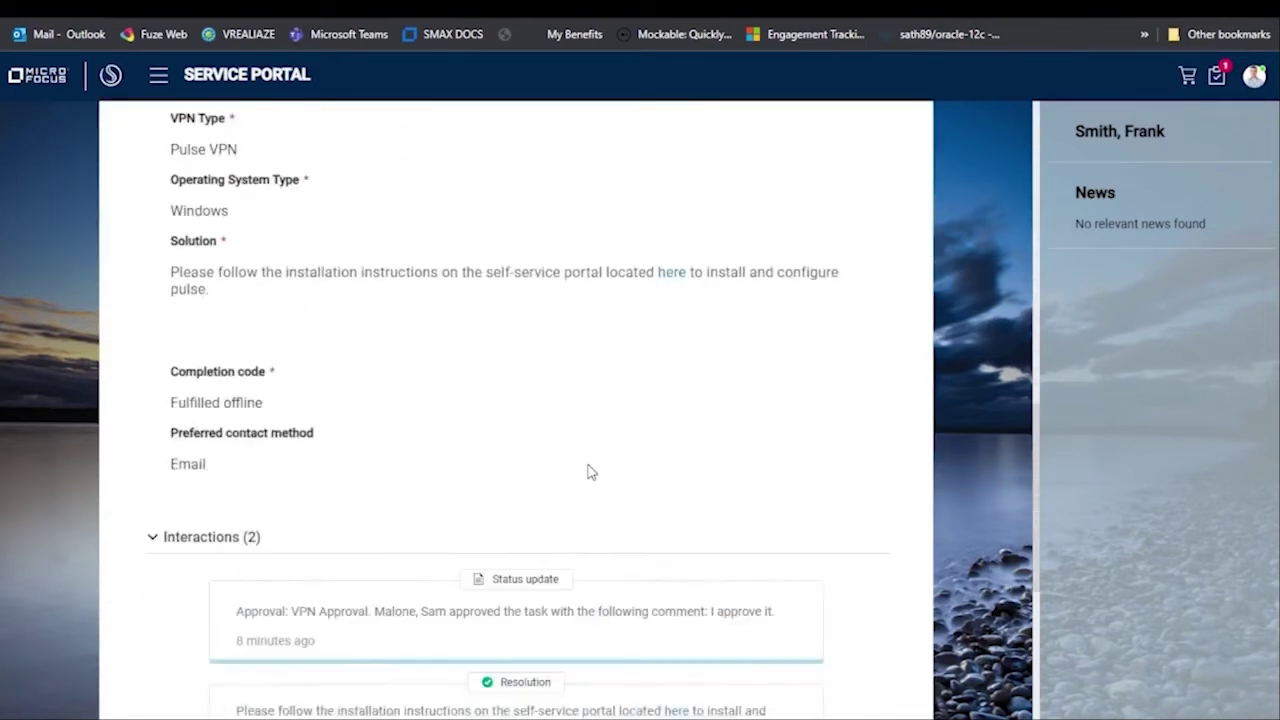
{"action": "scroll", "coordinate": [590, 471], "scroll_direction": "down", "scroll_amount": 4}
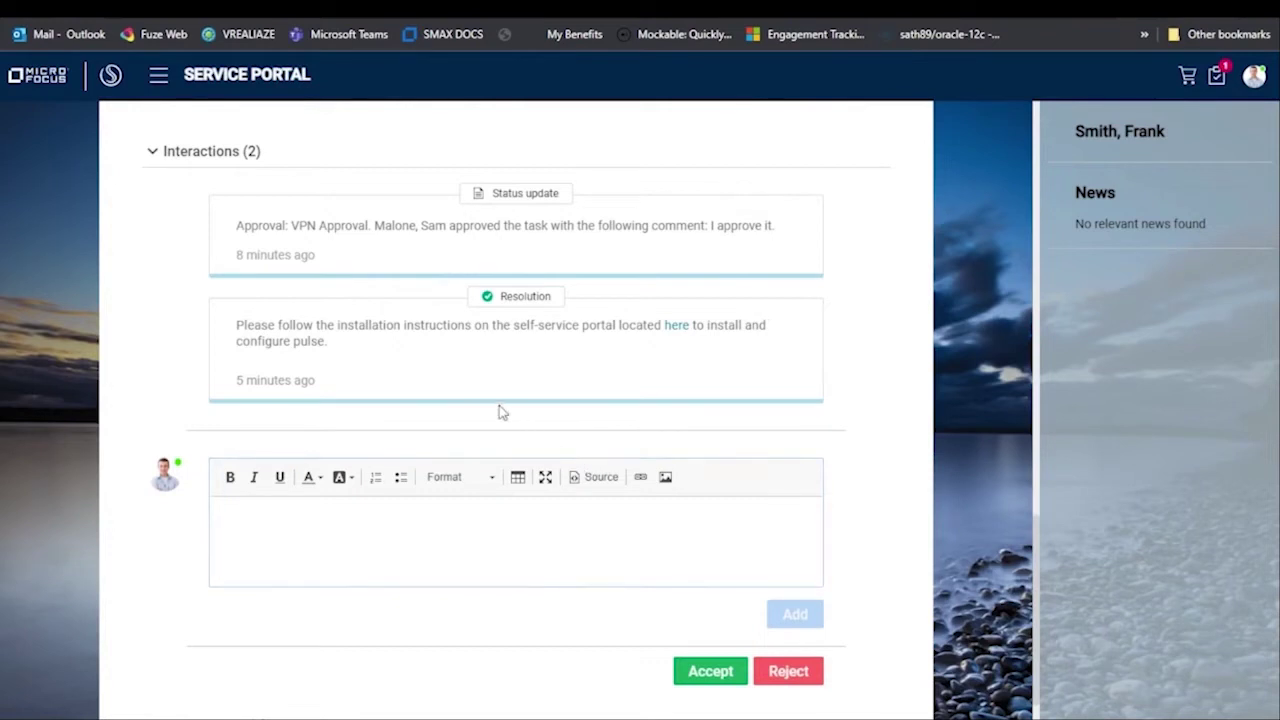
Read the installation article linked in the request's resolution and return to the request.
{"action": "left_click", "coordinate": [676, 328]}
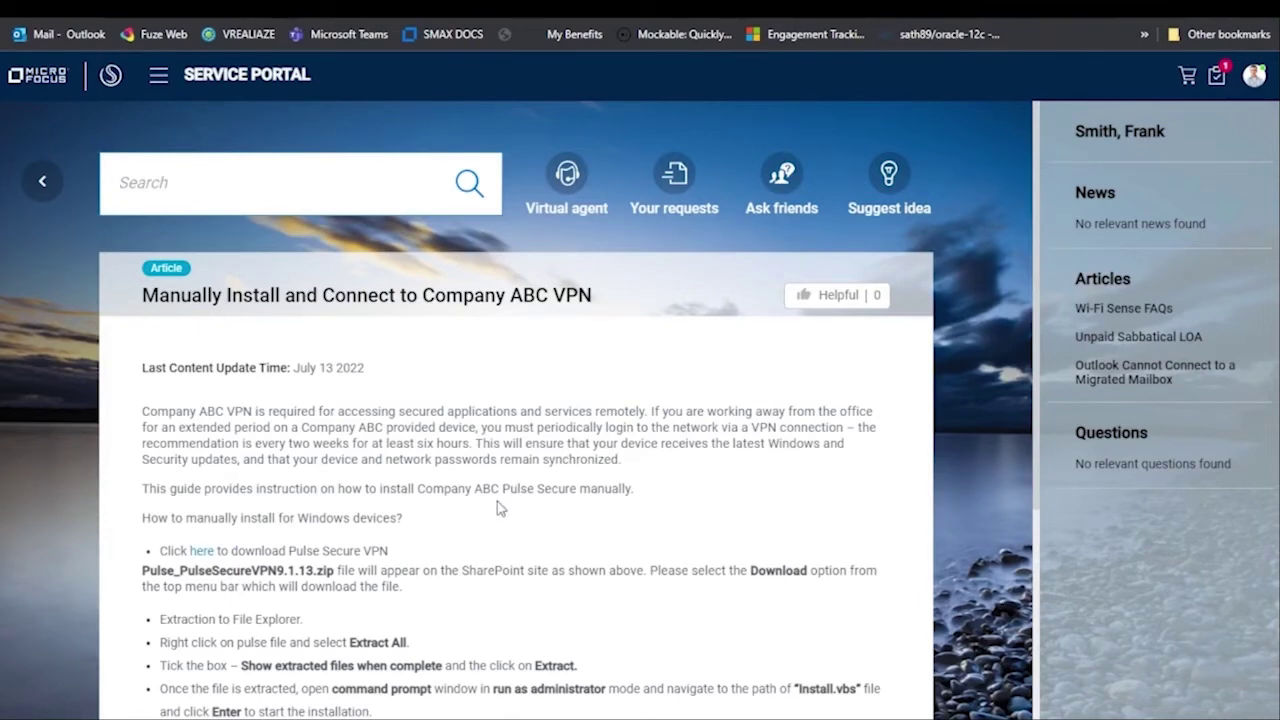
{"action": "scroll", "coordinate": [500, 508], "scroll_direction": "down", "scroll_amount": 2}
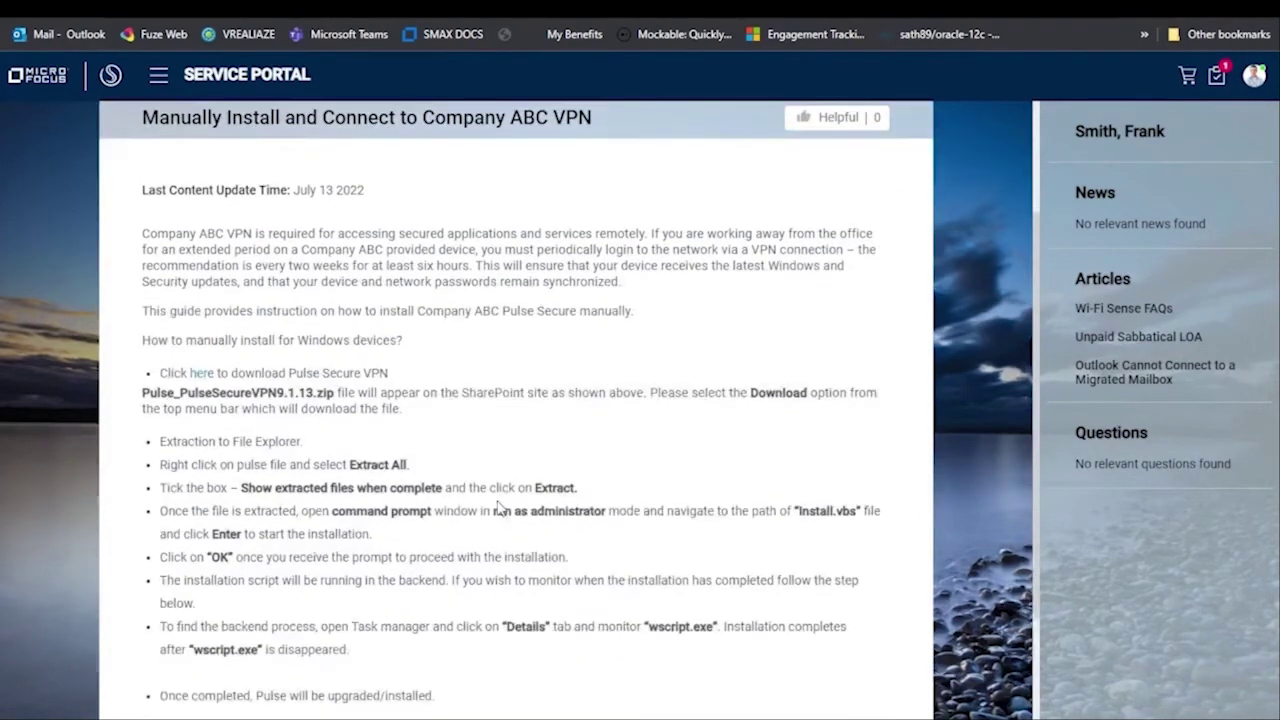
{"action": "scroll", "coordinate": [500, 508], "scroll_direction": "down", "scroll_amount": 1}
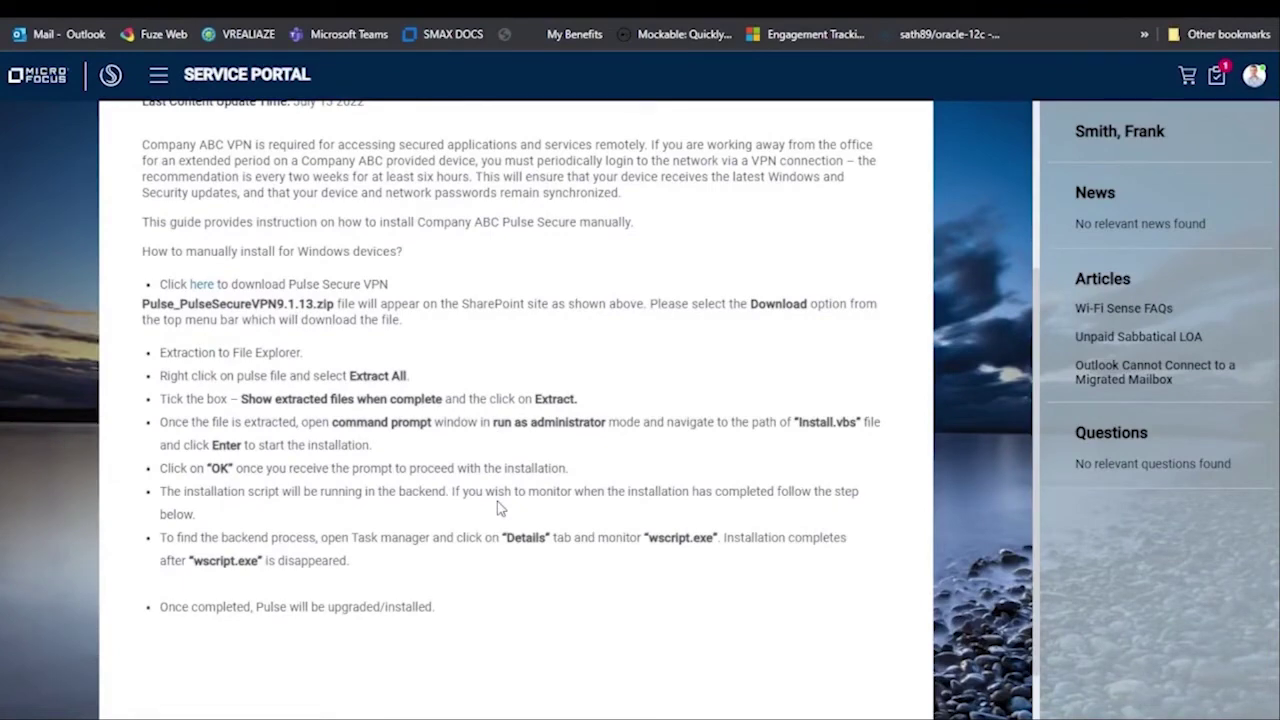
{"action": "scroll", "coordinate": [500, 508], "scroll_direction": "up", "scroll_amount": 3}
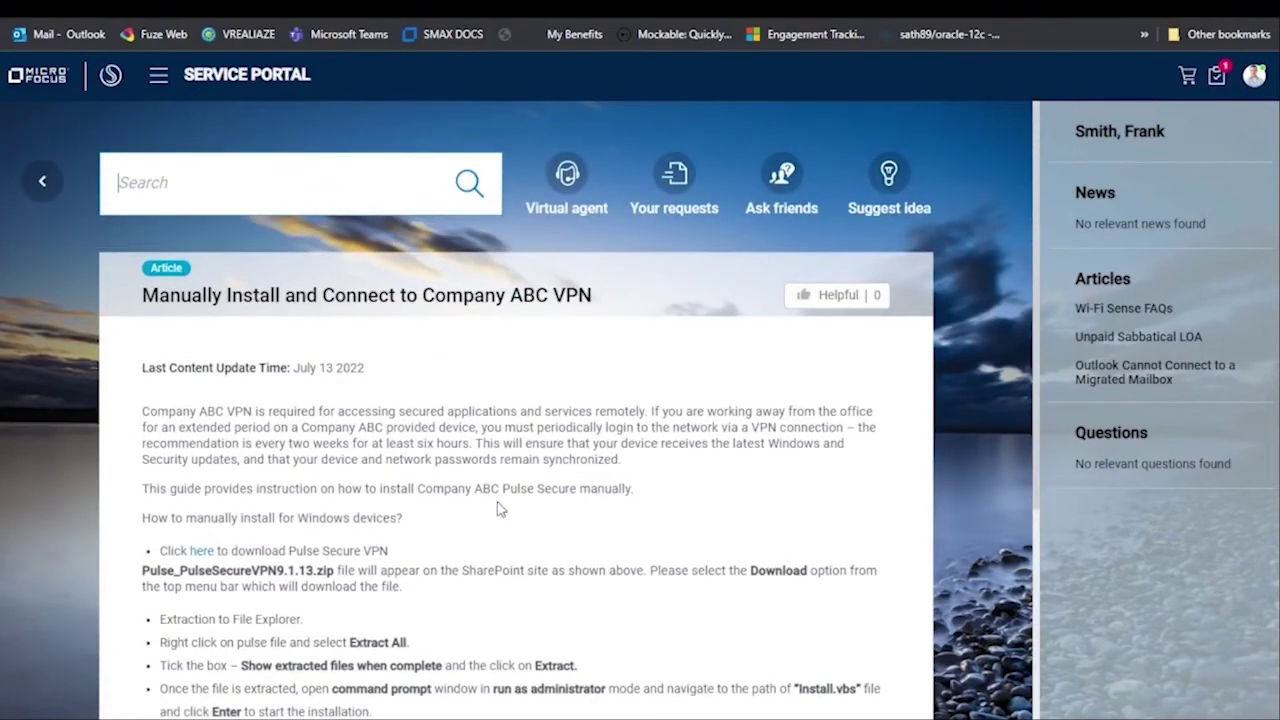
{"action": "left_click", "coordinate": [45, 190]}
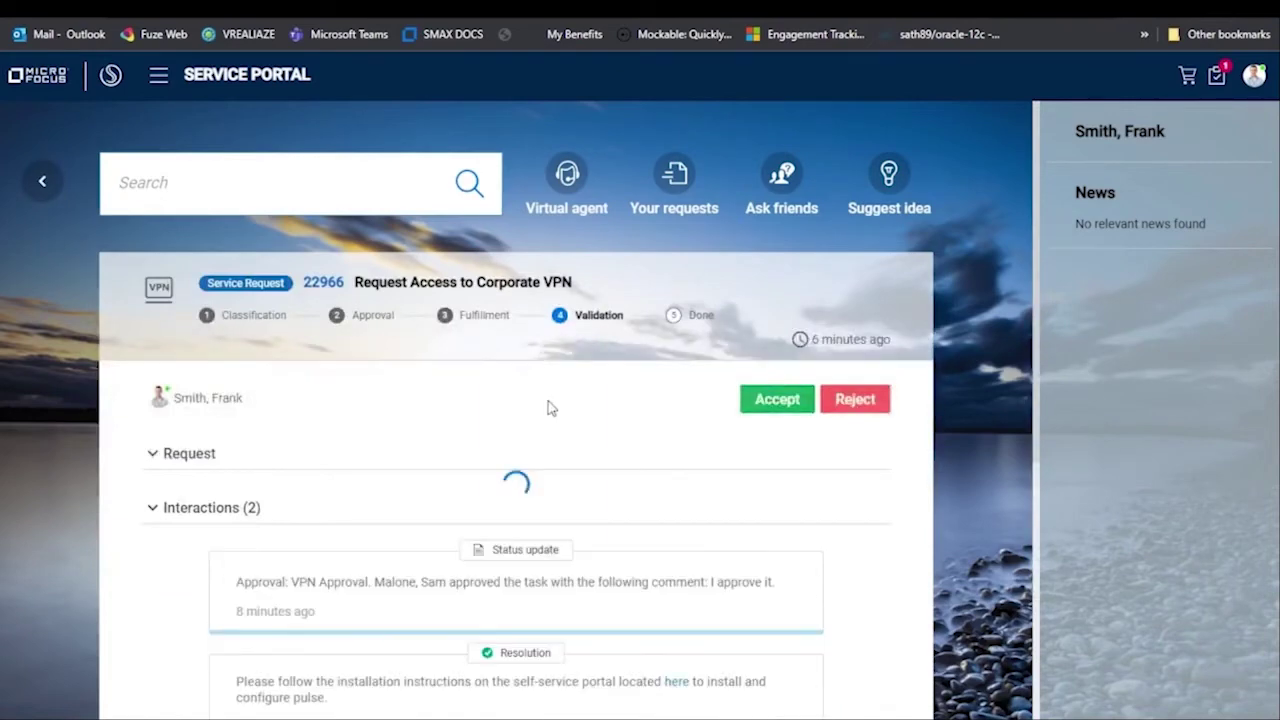
Add the user comment "I need more." to the corporate VPN request's interactions.
{"action": "scroll", "coordinate": [337, 380], "scroll_direction": "down", "scroll_amount": 5}
{"action": "scroll", "coordinate": [341, 387], "scroll_direction": "up", "scroll_amount": 5}
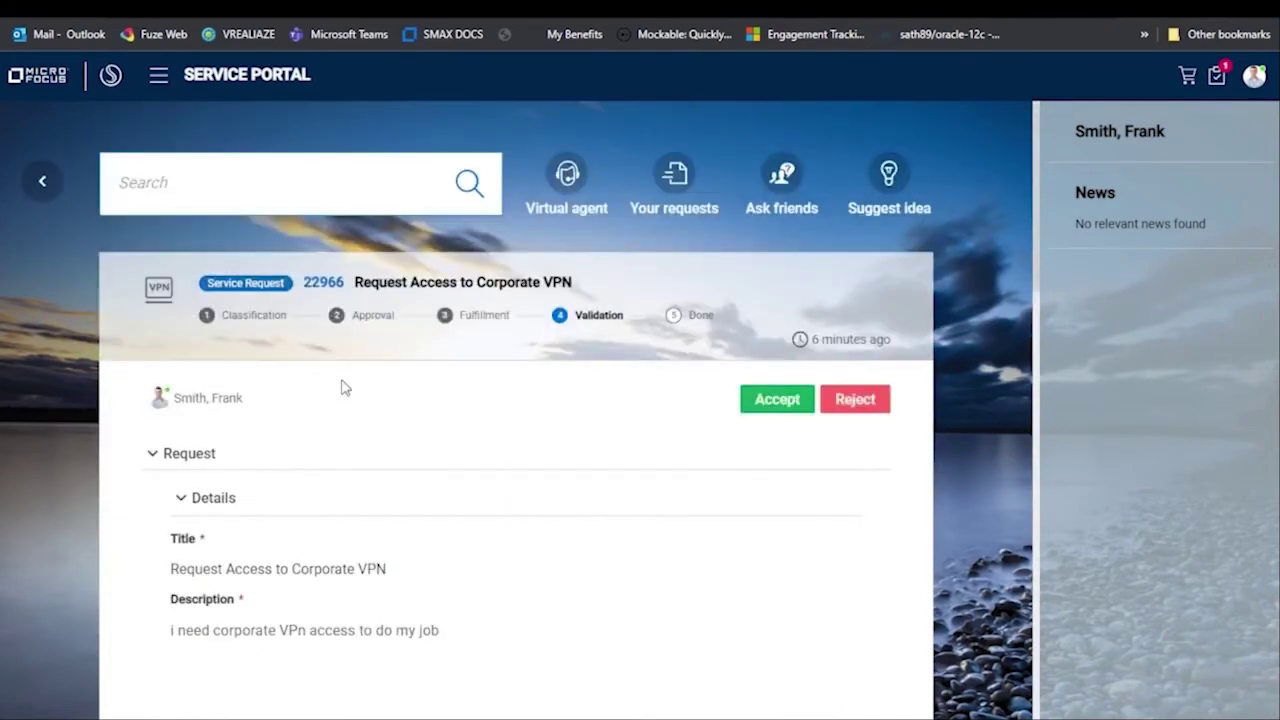
{"action": "scroll", "coordinate": [341, 387], "scroll_direction": "down", "scroll_amount": 1}
{"action": "scroll", "coordinate": [341, 387], "scroll_direction": "down", "scroll_amount": 10}
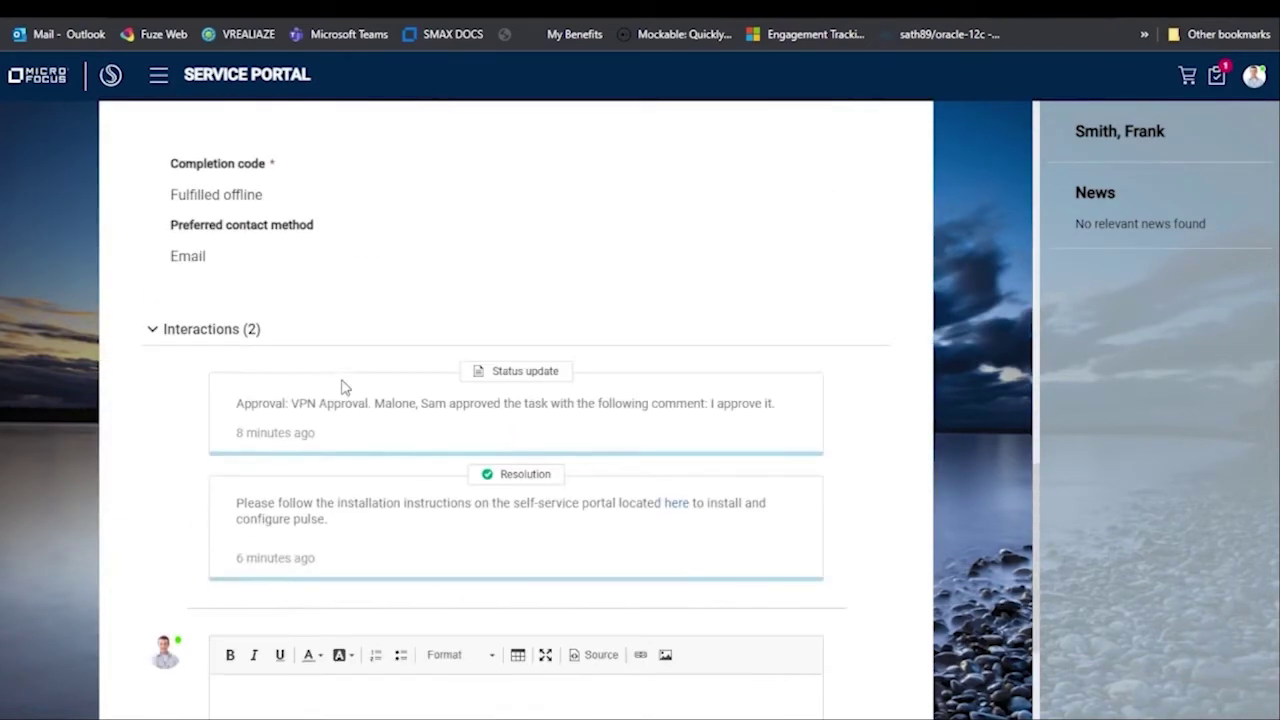
{"action": "scroll", "coordinate": [341, 387], "scroll_direction": "down", "scroll_amount": 1}
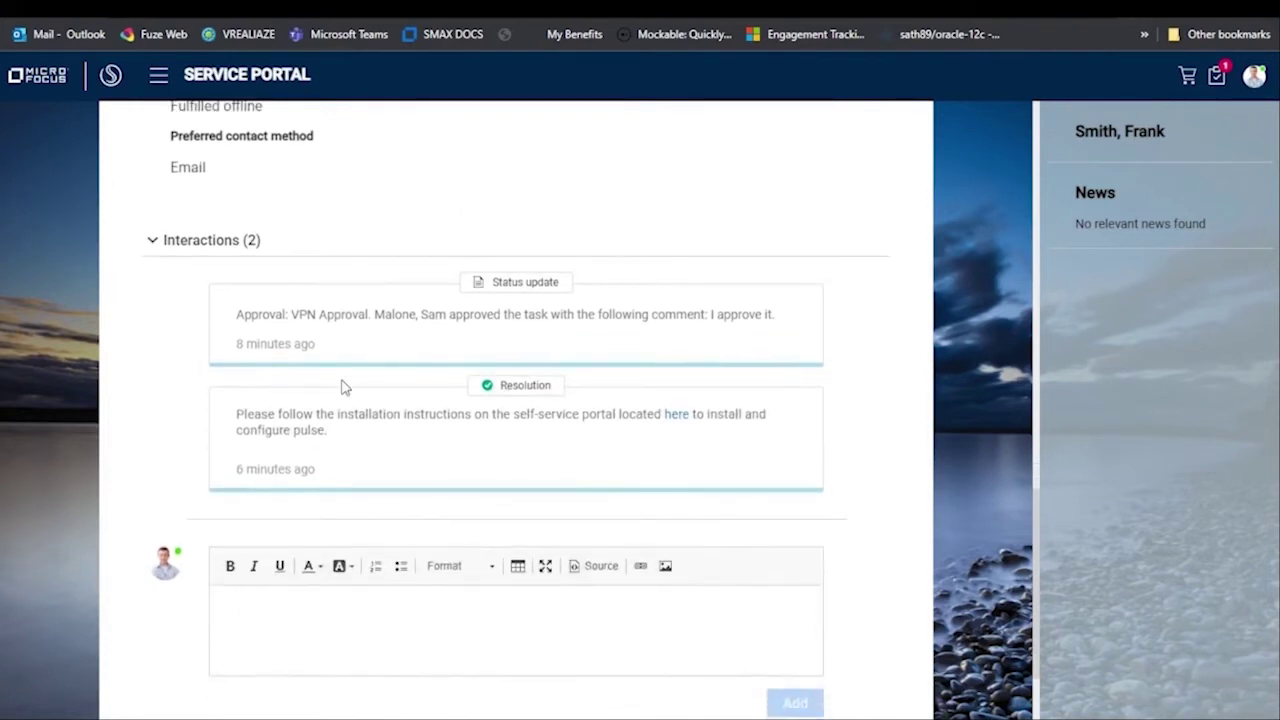
{"action": "left_click", "coordinate": [430, 615]}
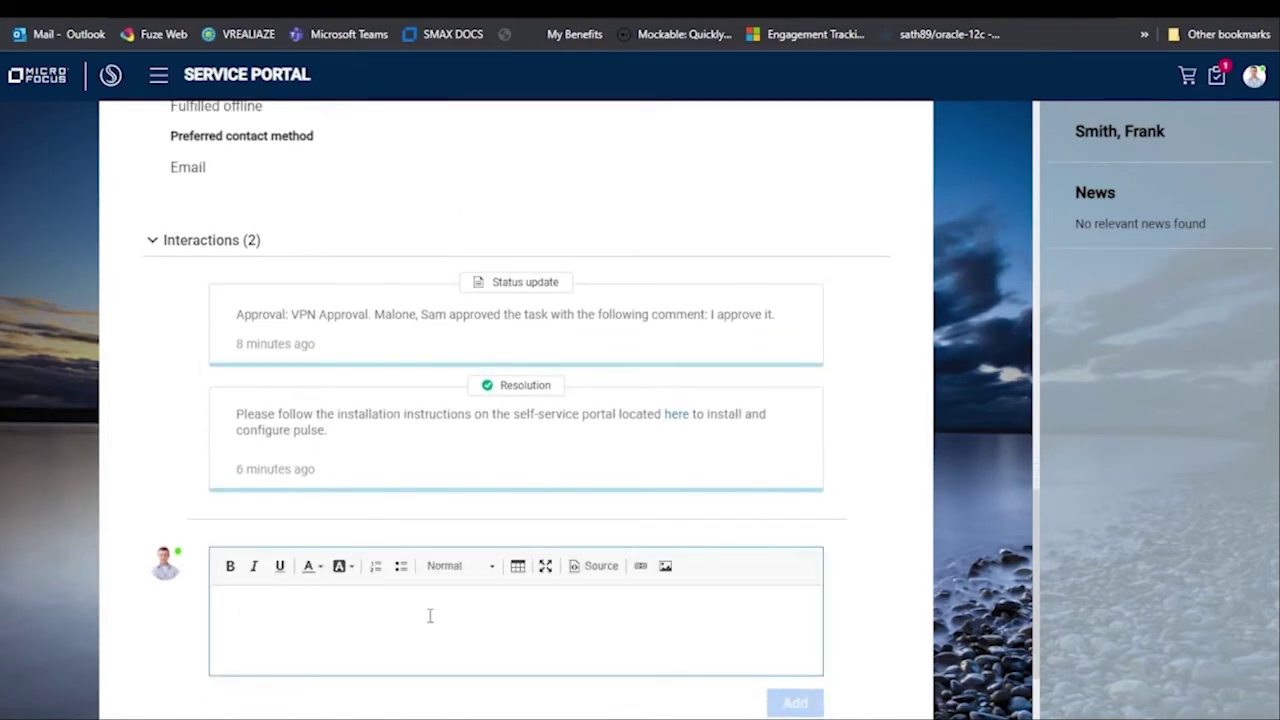
{"action": "type", "text": "I"}
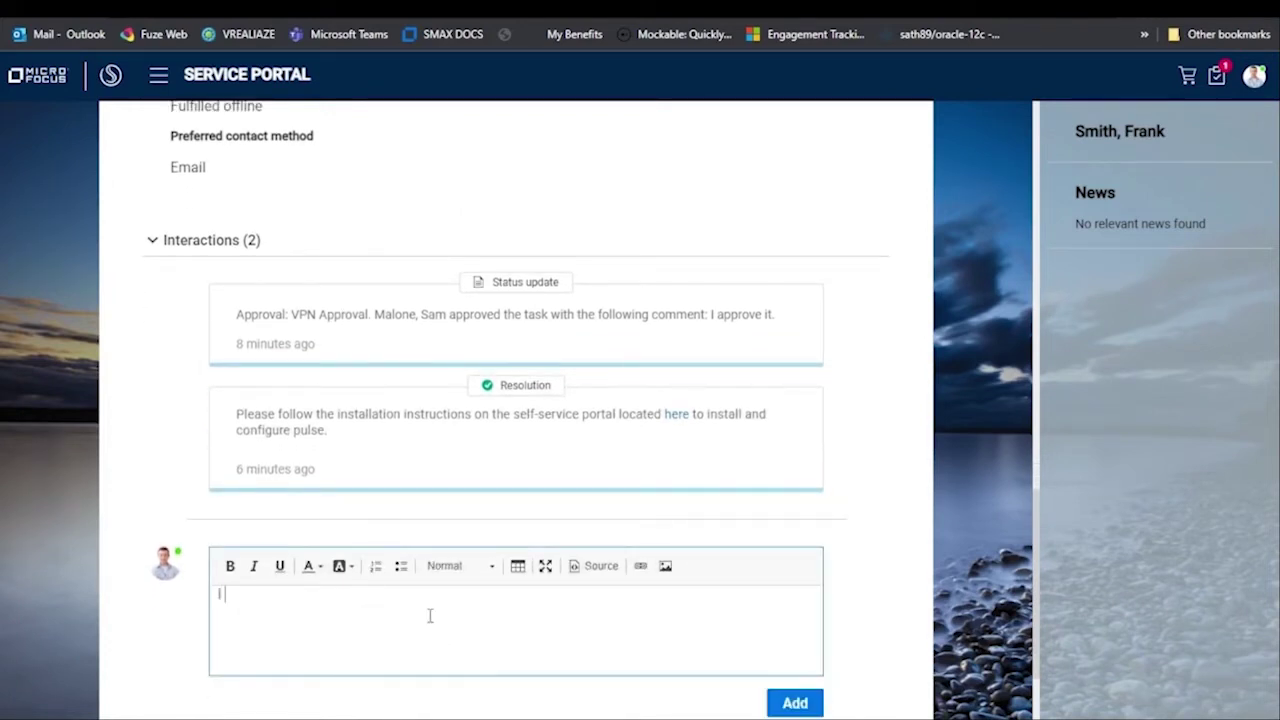
{"action": "type", "text": " need more."}
{"action": "left_click", "coordinate": [795, 704]}
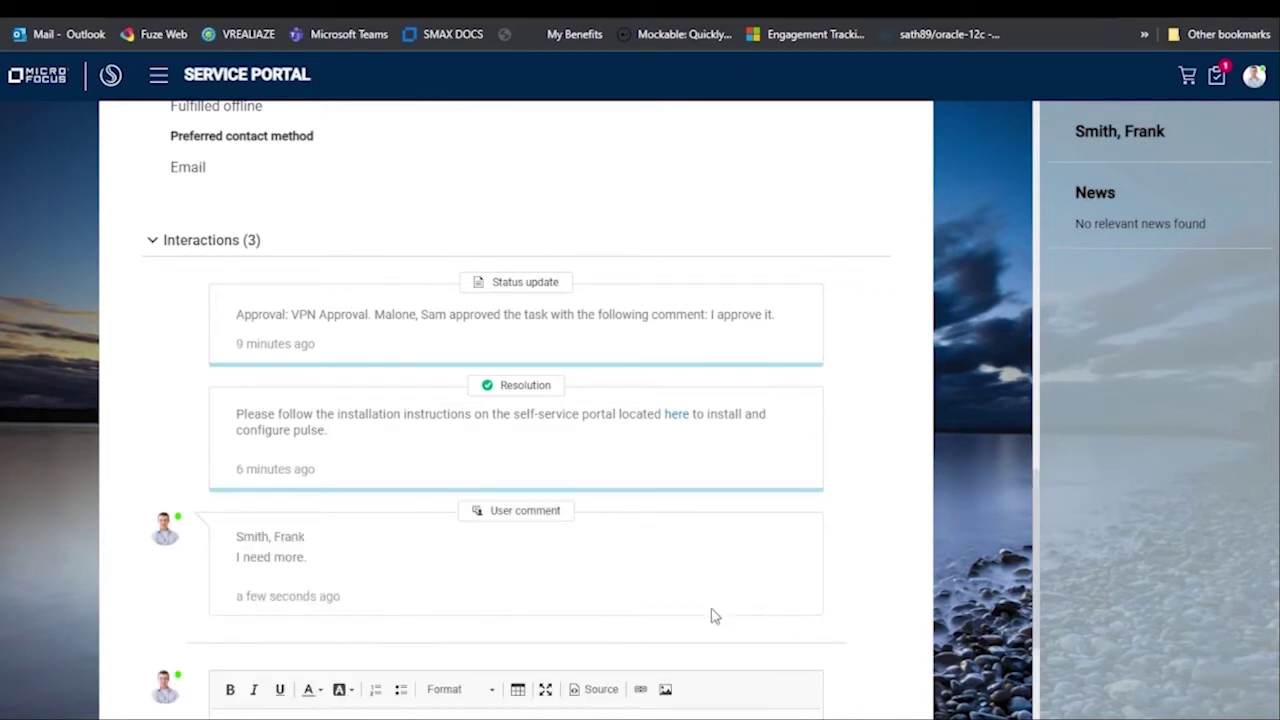
{"action": "scroll", "coordinate": [440, 610], "scroll_direction": "up", "scroll_amount": 15}
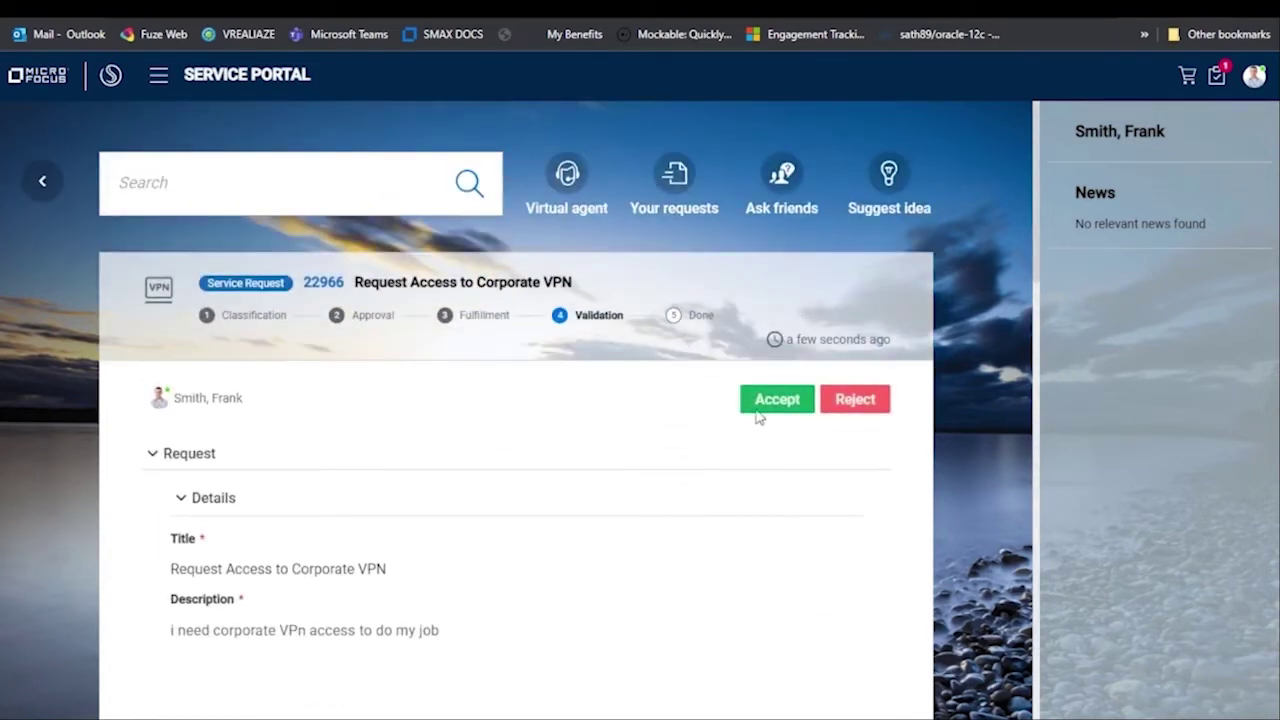
Accept the solution of the Request Access to Corporate VPN request.
{"action": "left_click", "coordinate": [770, 404]}
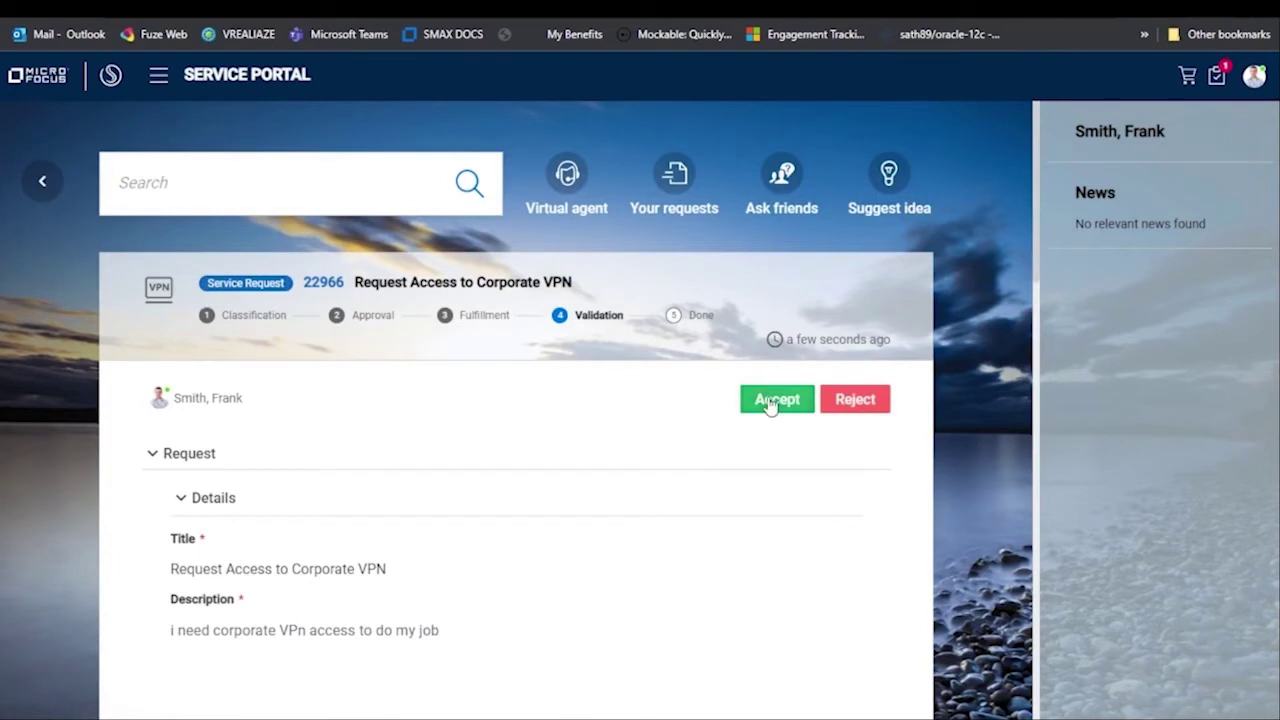
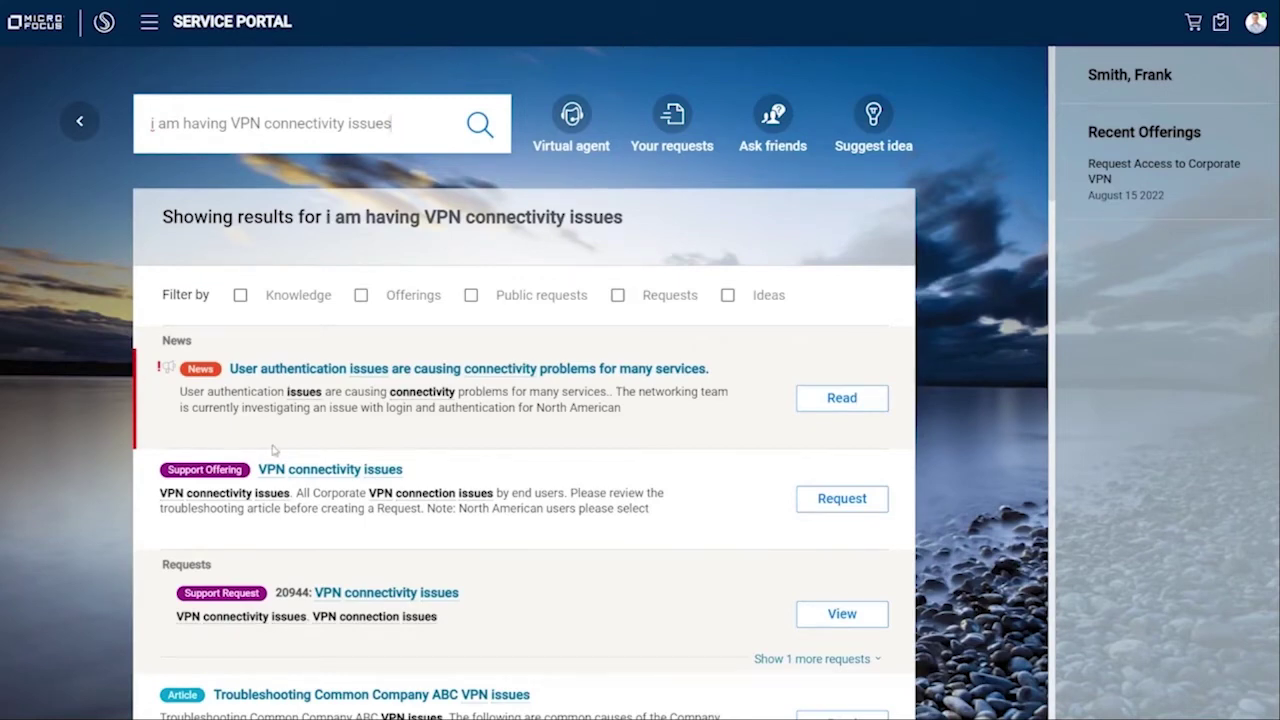
Start a VPN connectivity issues support request and append ", i am getting access denied when i click connect." to the problem description.
{"action": "left_click", "coordinate": [842, 500]}
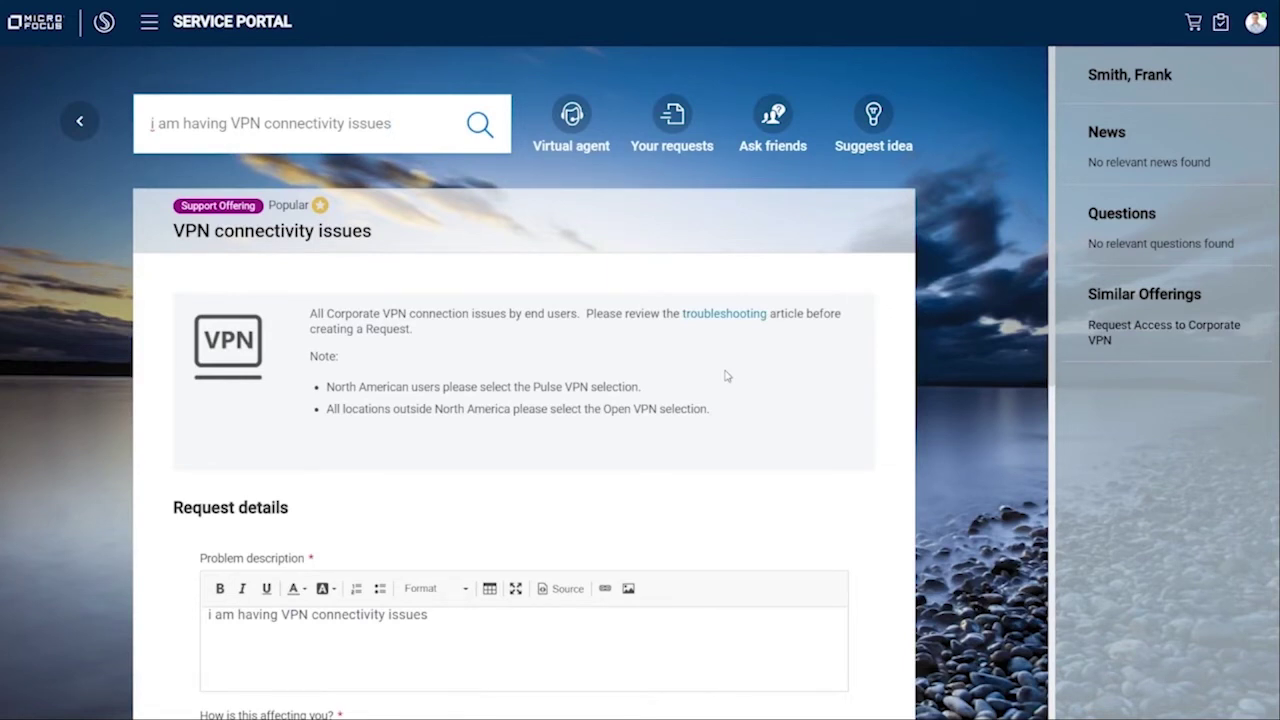
{"action": "scroll", "coordinate": [726, 376], "scroll_direction": "down", "scroll_amount": 3}
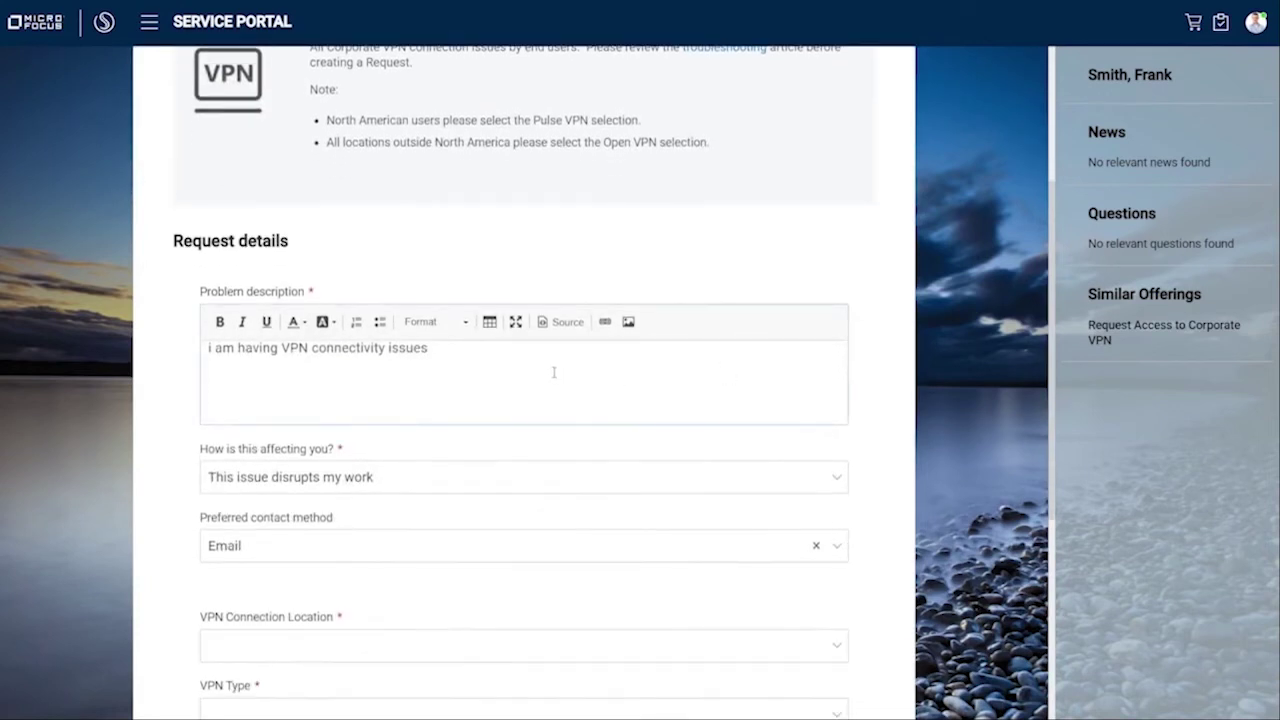
{"action": "left_click", "coordinate": [465, 348]}
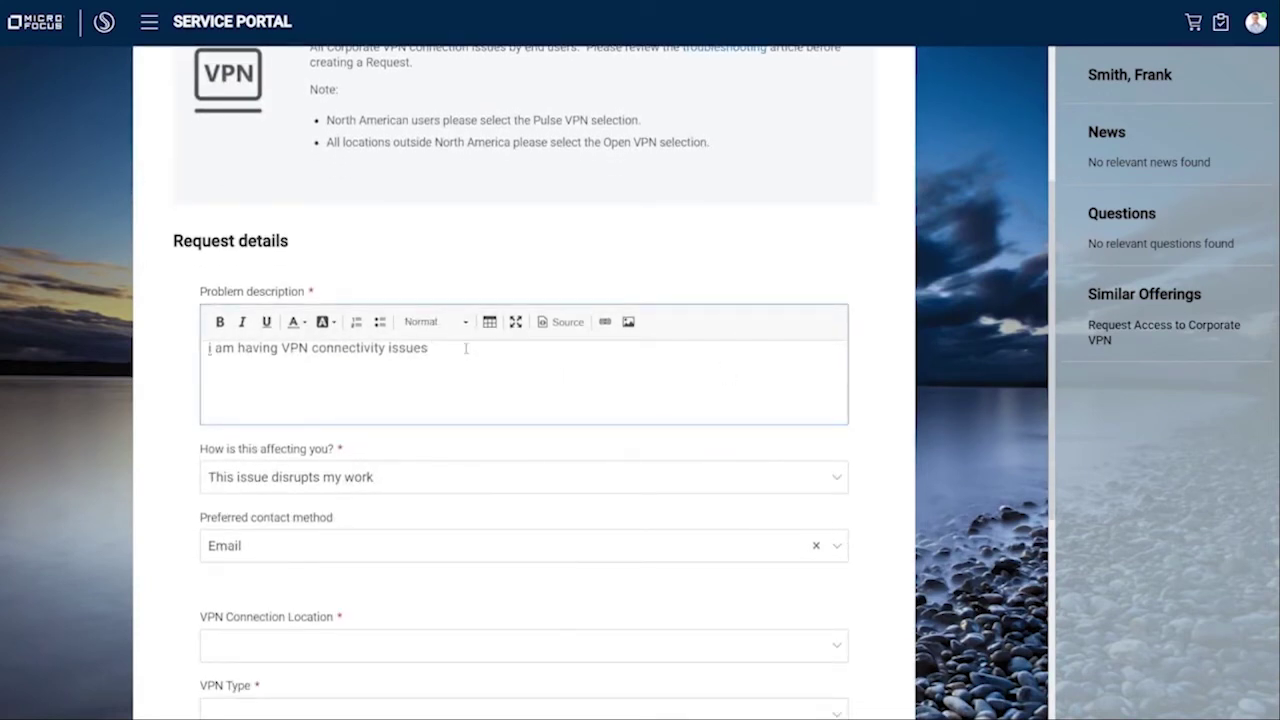
{"action": "type", "text": ", i am getting acc"}
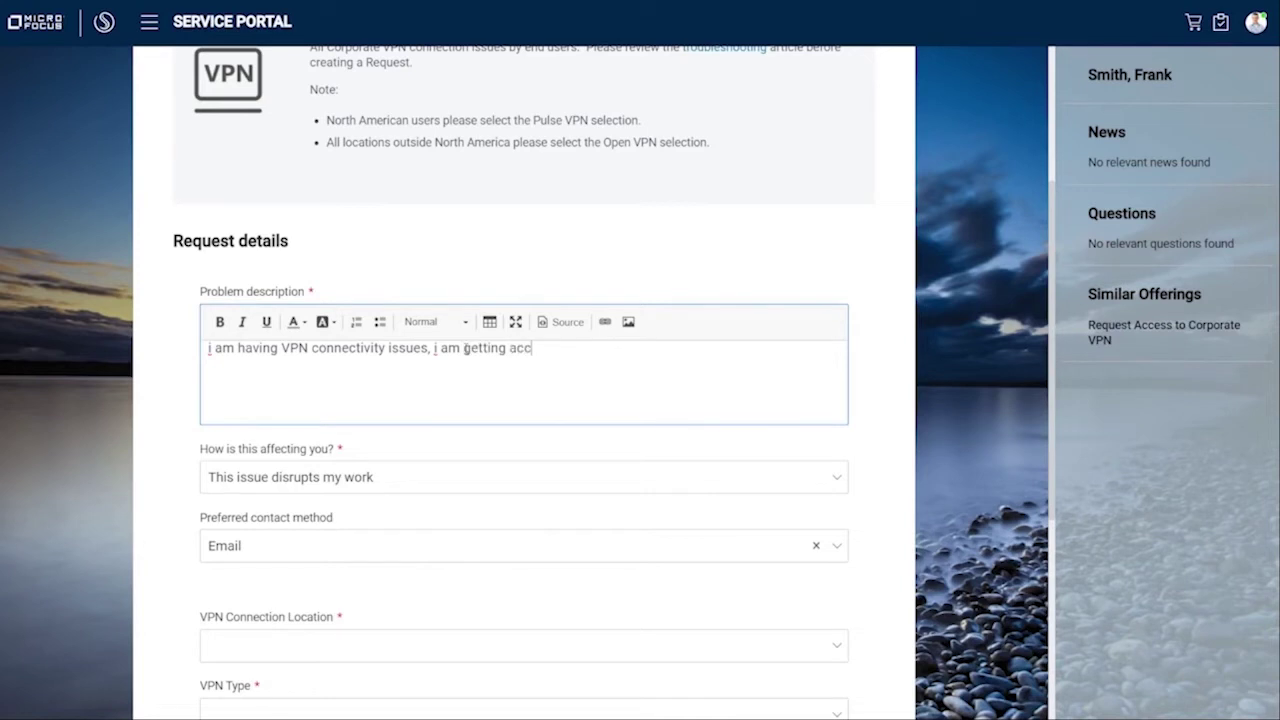
{"action": "type", "text": "ess denied when i click connect."}
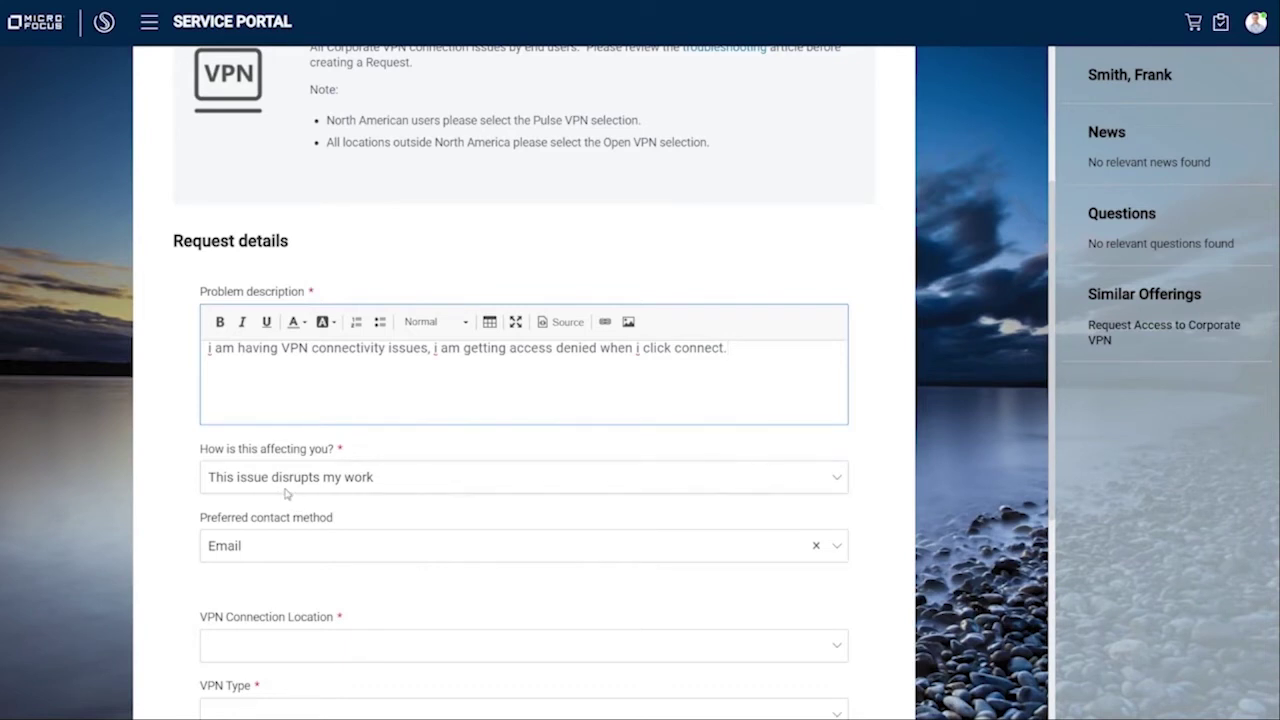
Set the impact to "I am blocked from doing my job", VPN location to USA and operating system to Windows, and submit the request.
{"action": "left_click", "coordinate": [838, 484]}
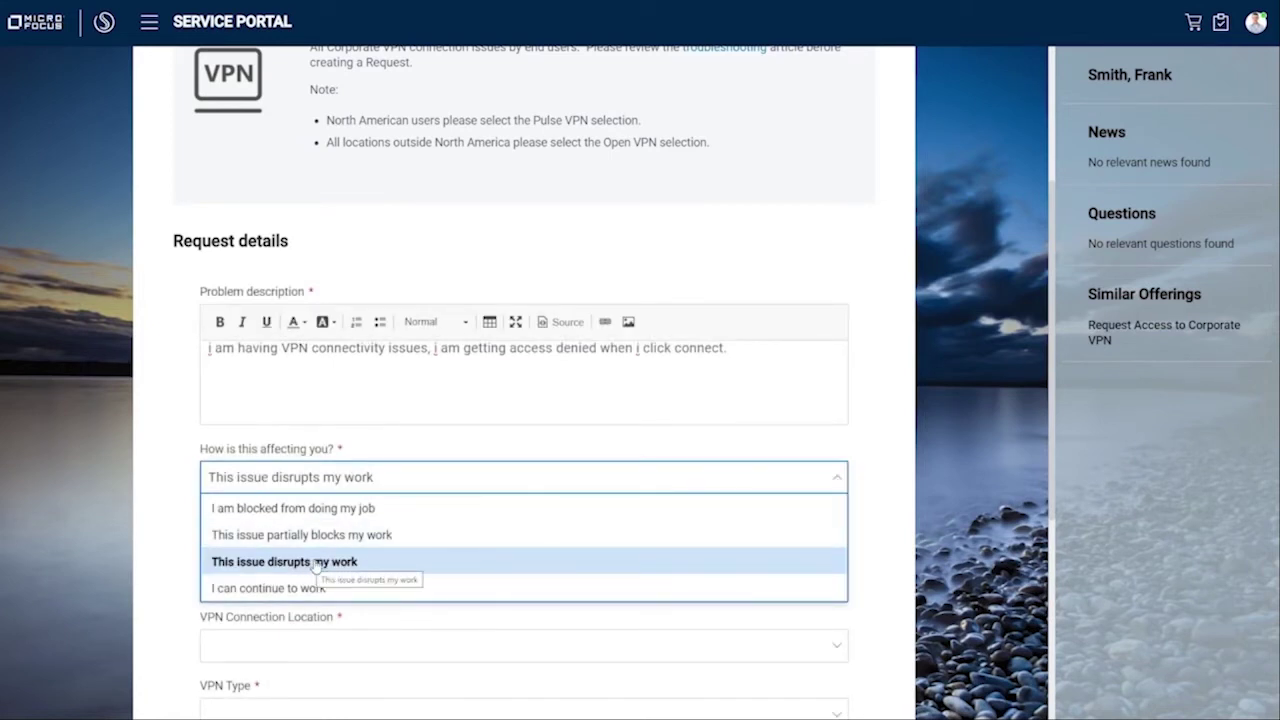
{"action": "left_click", "coordinate": [330, 510]}
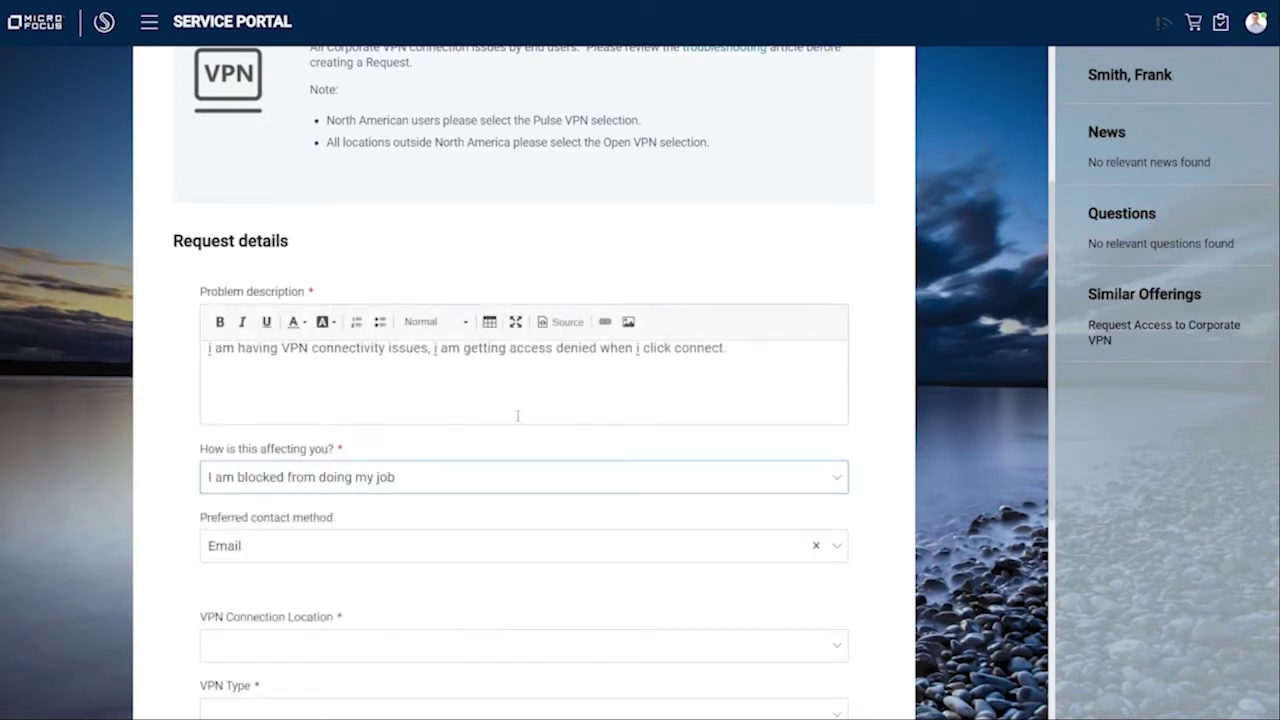
{"action": "scroll", "coordinate": [520, 412], "scroll_direction": "down", "scroll_amount": 2}
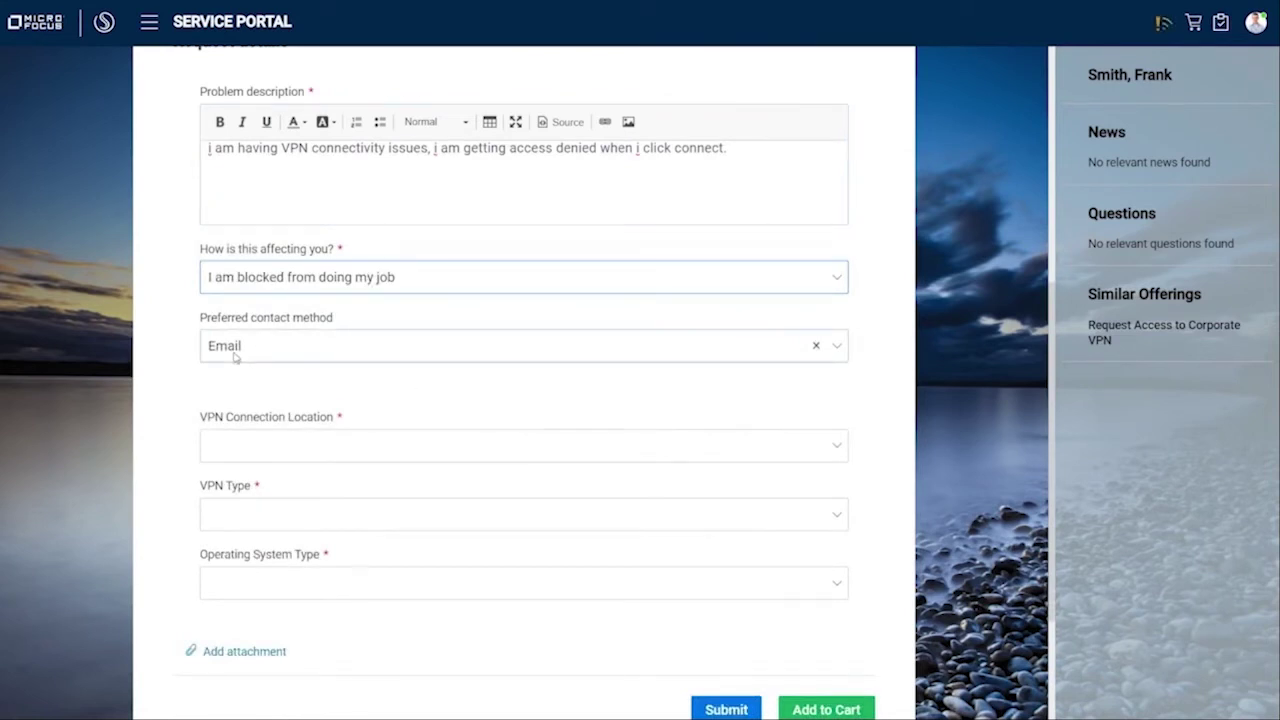
{"action": "left_click", "coordinate": [838, 449]}
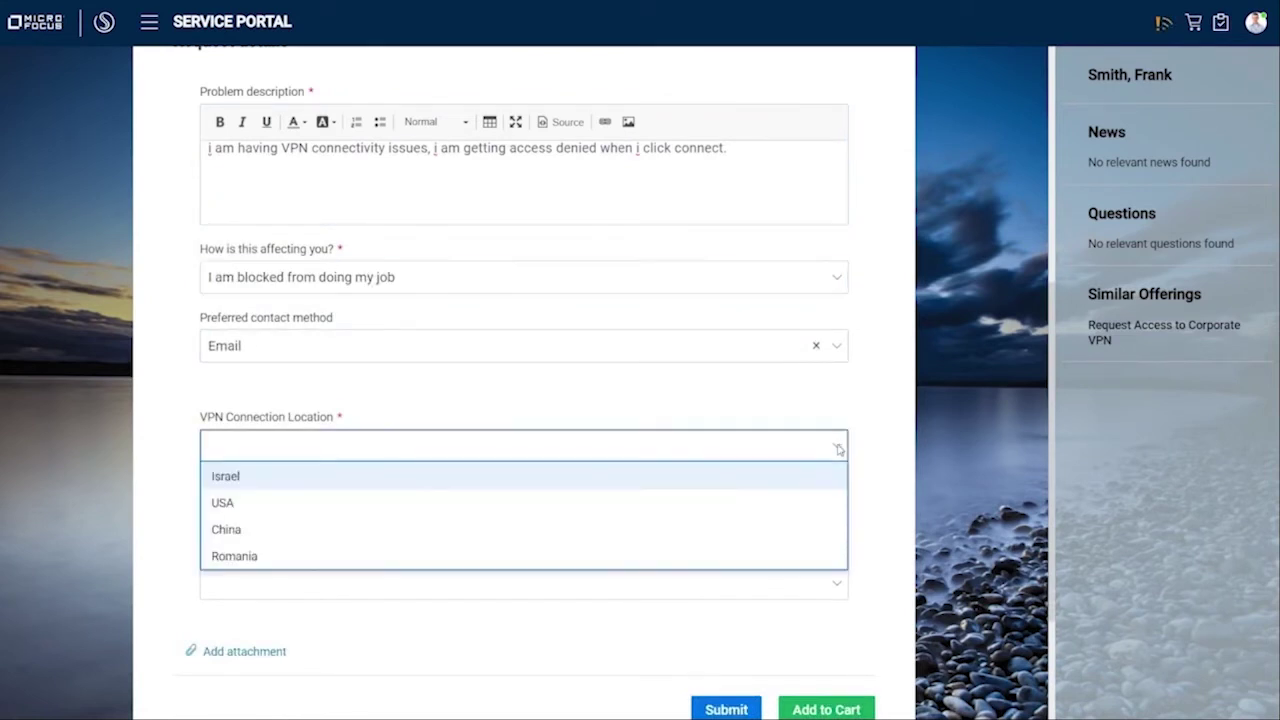
{"action": "left_click", "coordinate": [236, 507]}
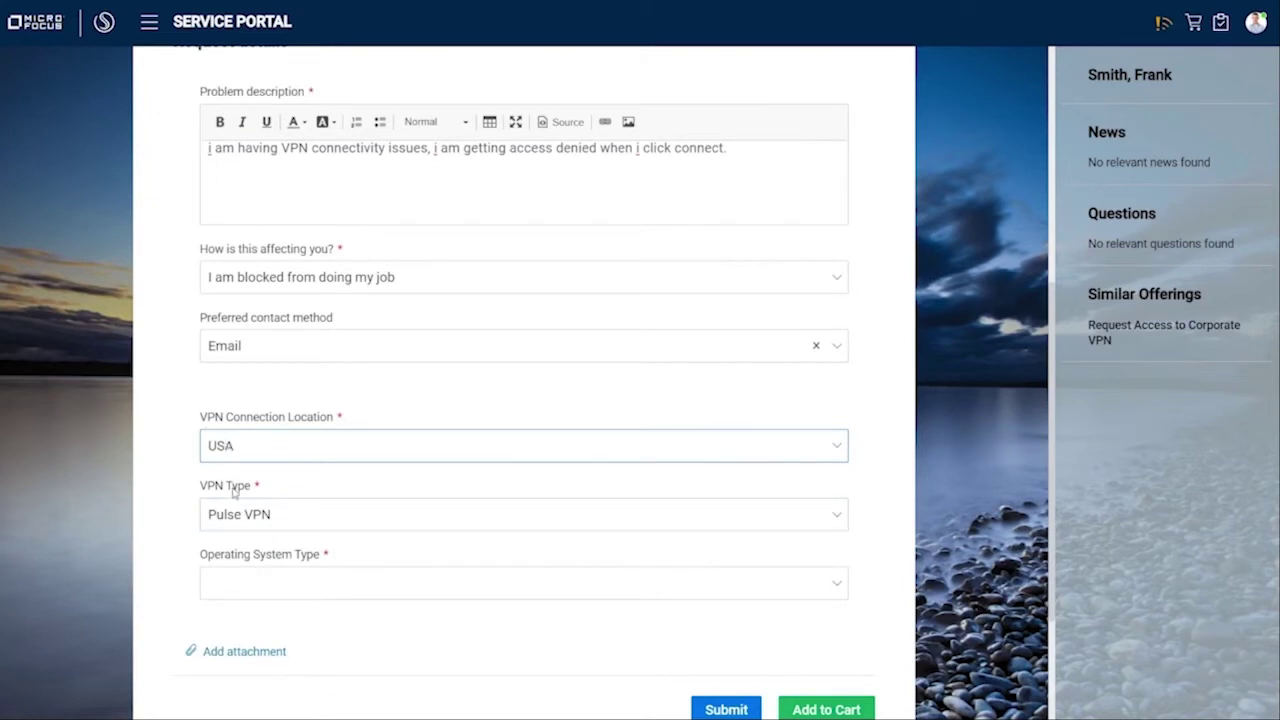
{"action": "left_click", "coordinate": [820, 590]}
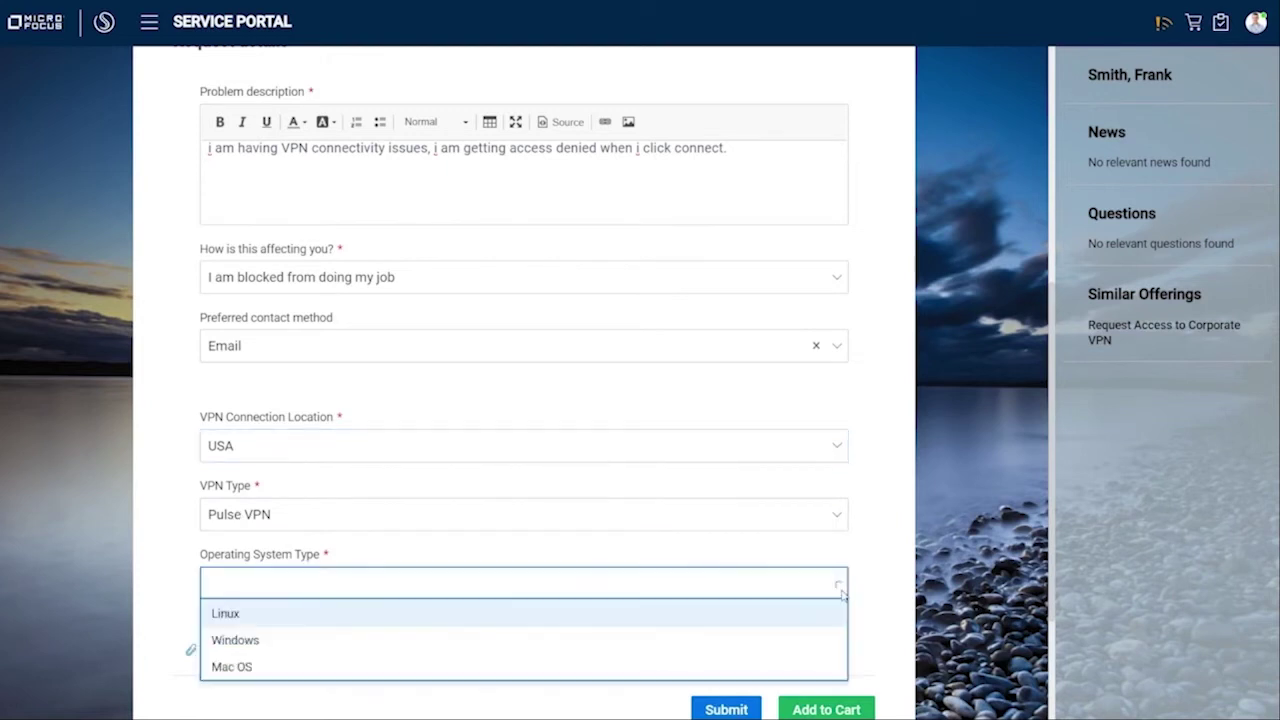
{"action": "left_click", "coordinate": [265, 640]}
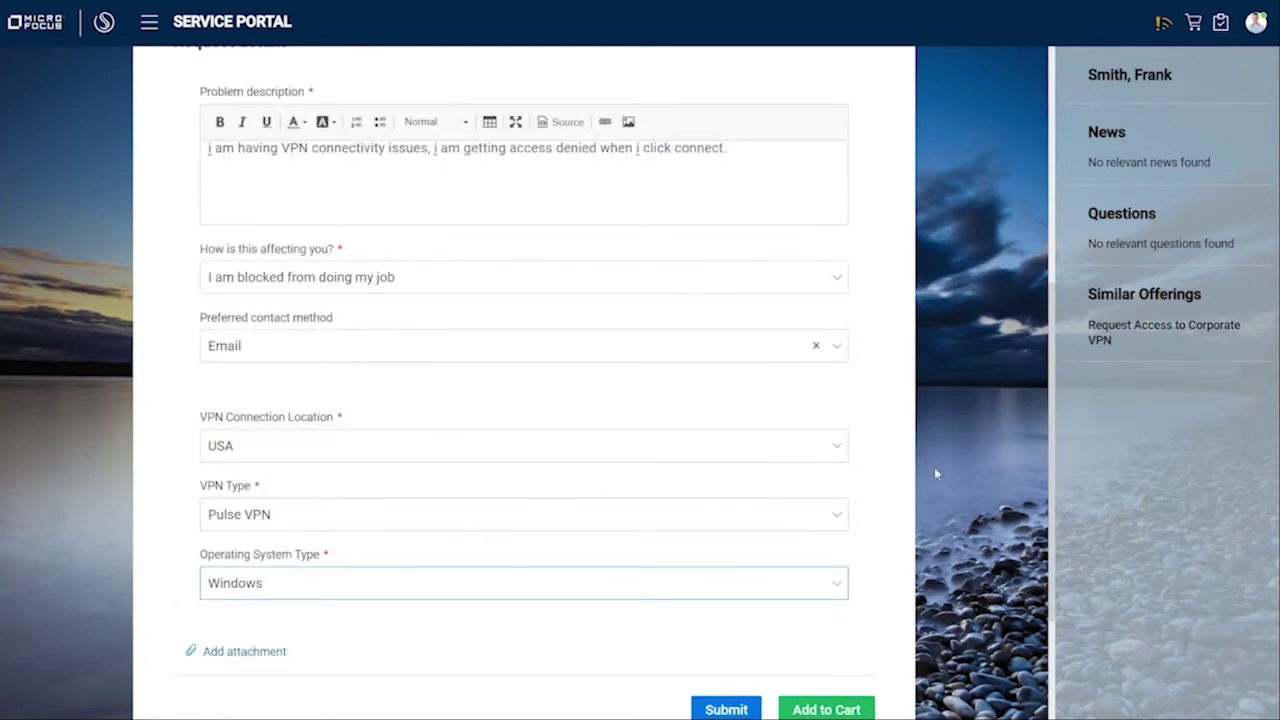
{"action": "left_click", "coordinate": [712, 708]}
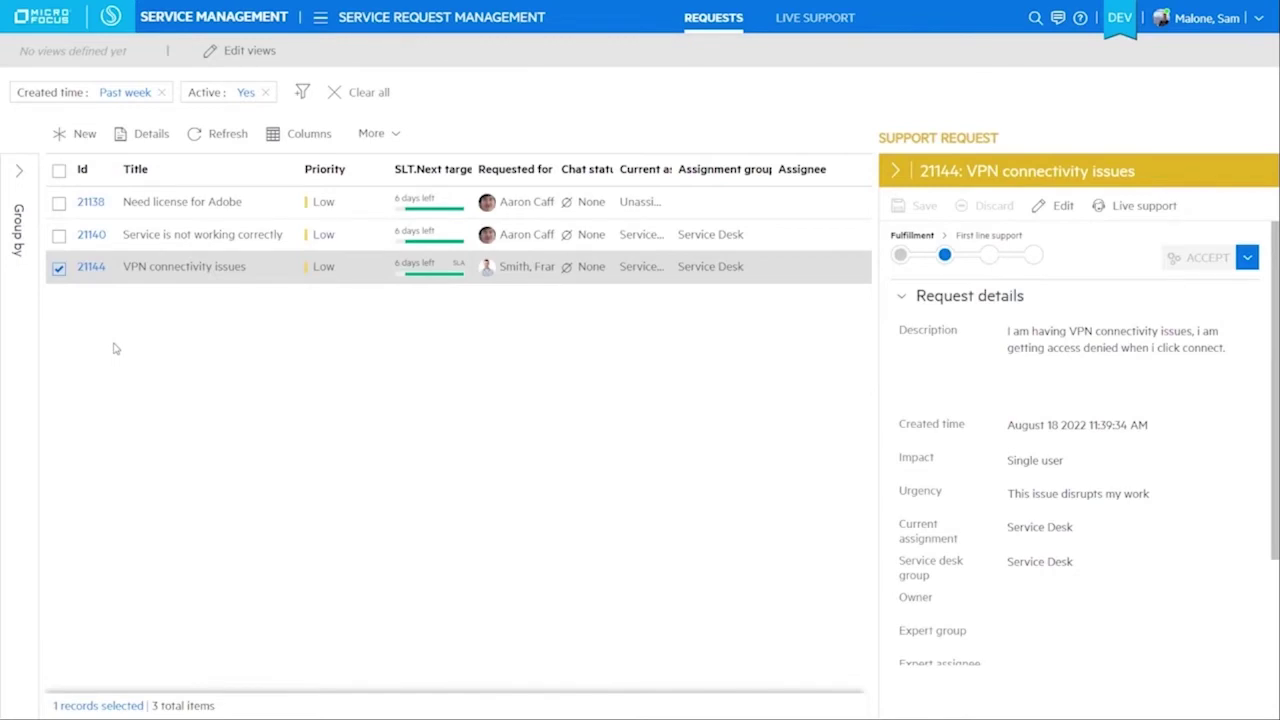
In Service Management, open the VPN connectivity issues request, append "User is in the north american domain using Pulse." to its description, and save.
{"action": "left_click", "coordinate": [90, 268]}
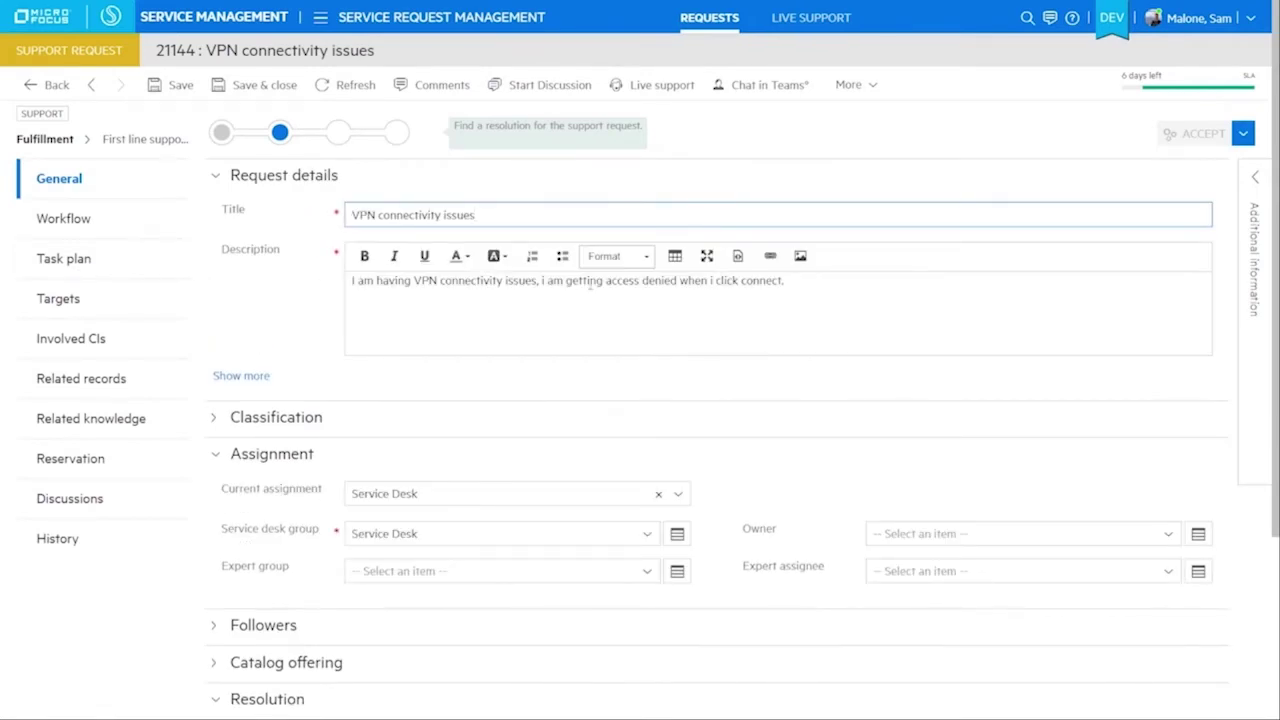
{"action": "left_click", "coordinate": [819, 289]}
{"action": "type", "text": "U"}
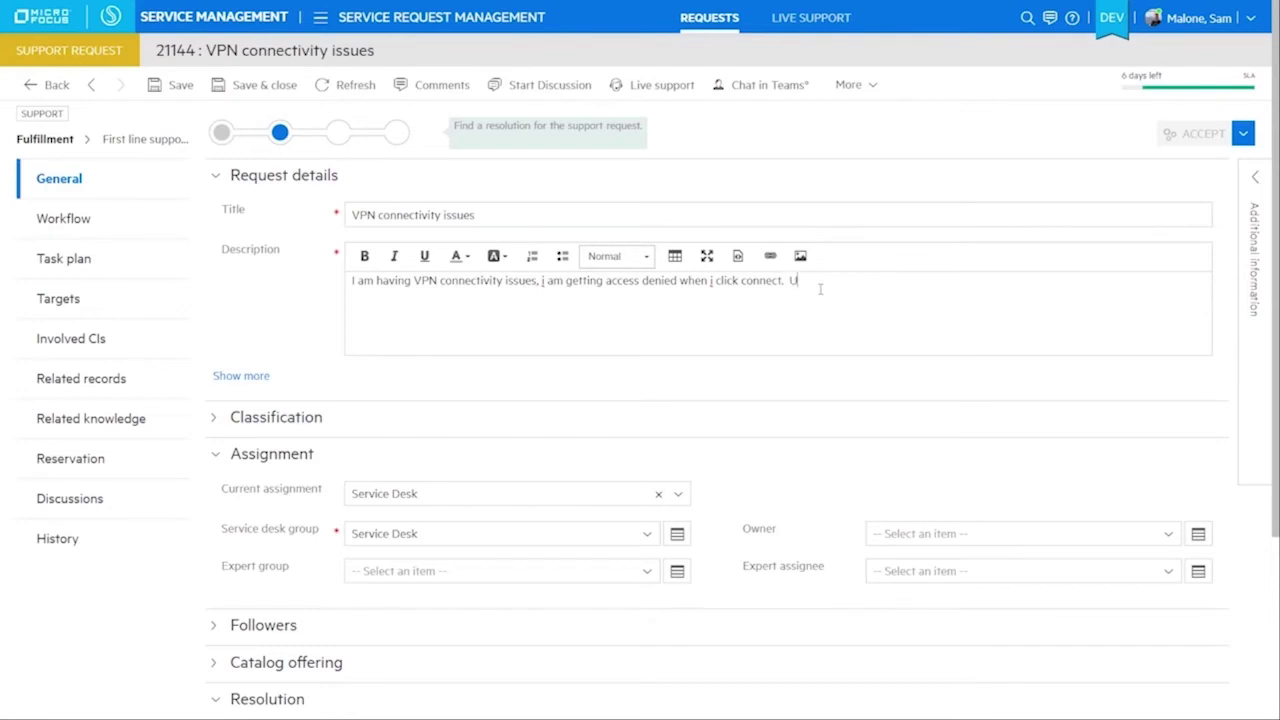
{"action": "type", "text": "ser is in the north american domain us"}
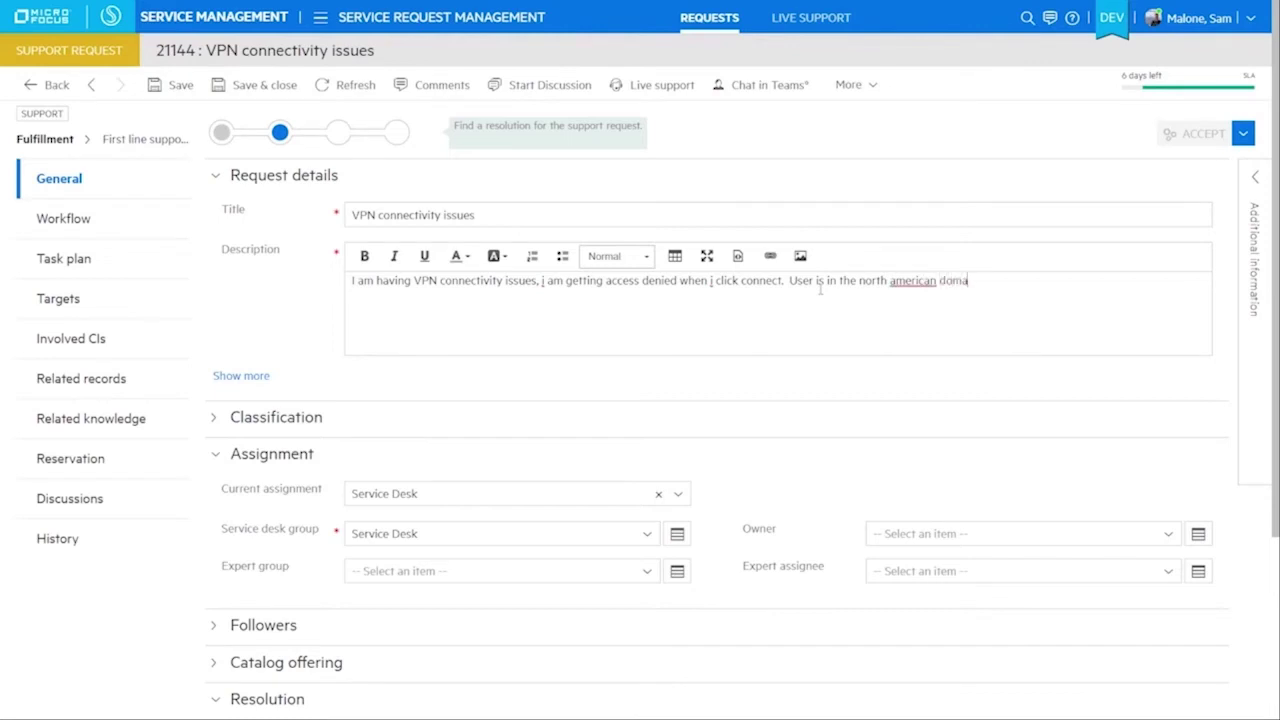
{"action": "type", "text": "ing PU"}
{"action": "key", "text": "BackSpace"}
{"action": "type", "text": "ulse."}
{"action": "left_click", "coordinate": [178, 85]}
Examine the suggested solutions for the request's resolution, including the similar support request, the incident and the article.
{"action": "scroll", "coordinate": [703, 185], "scroll_direction": "down", "scroll_amount": 3}
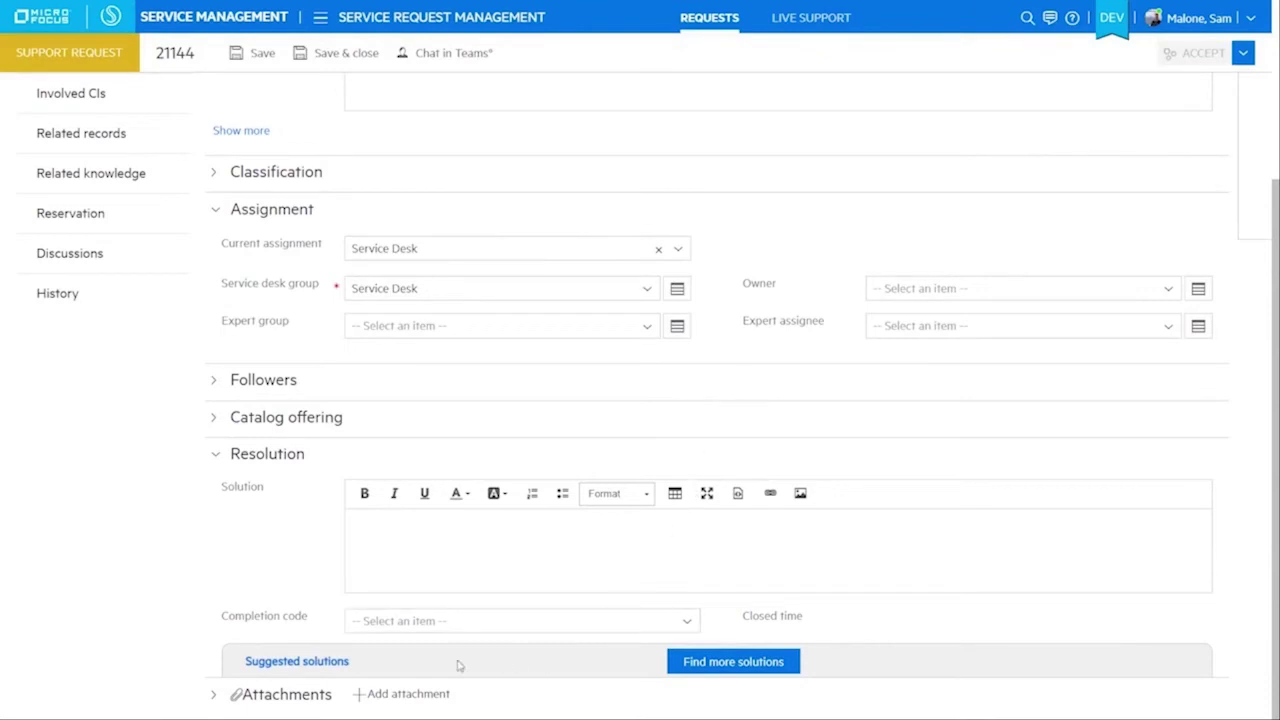
{"action": "left_click", "coordinate": [310, 661]}
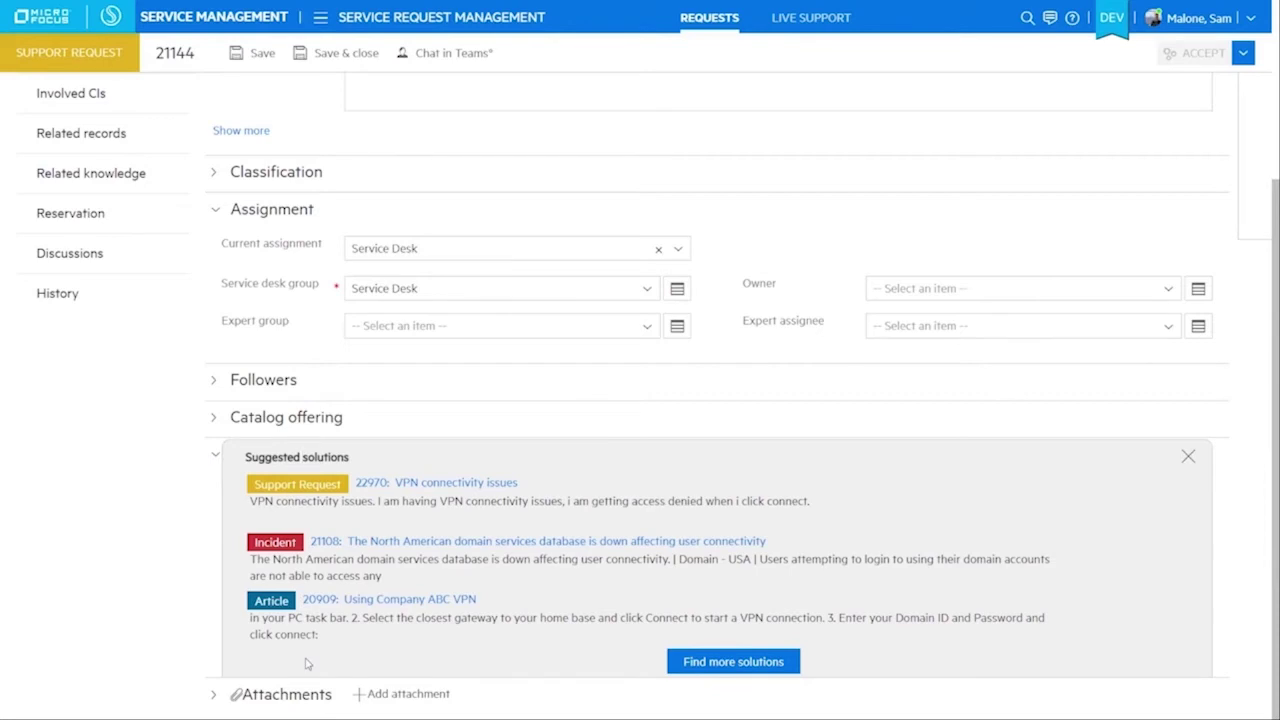
{"action": "mouse_move", "coordinate": [871, 509]}
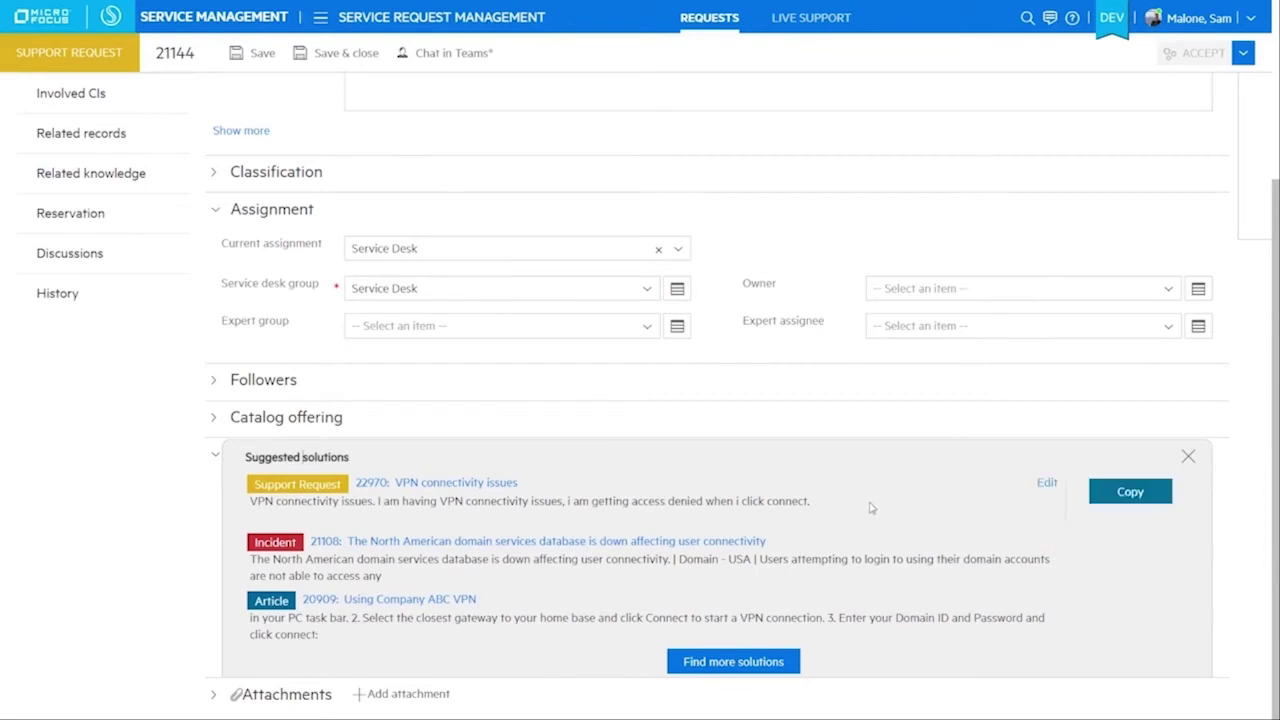
{"action": "mouse_move", "coordinate": [855, 565]}
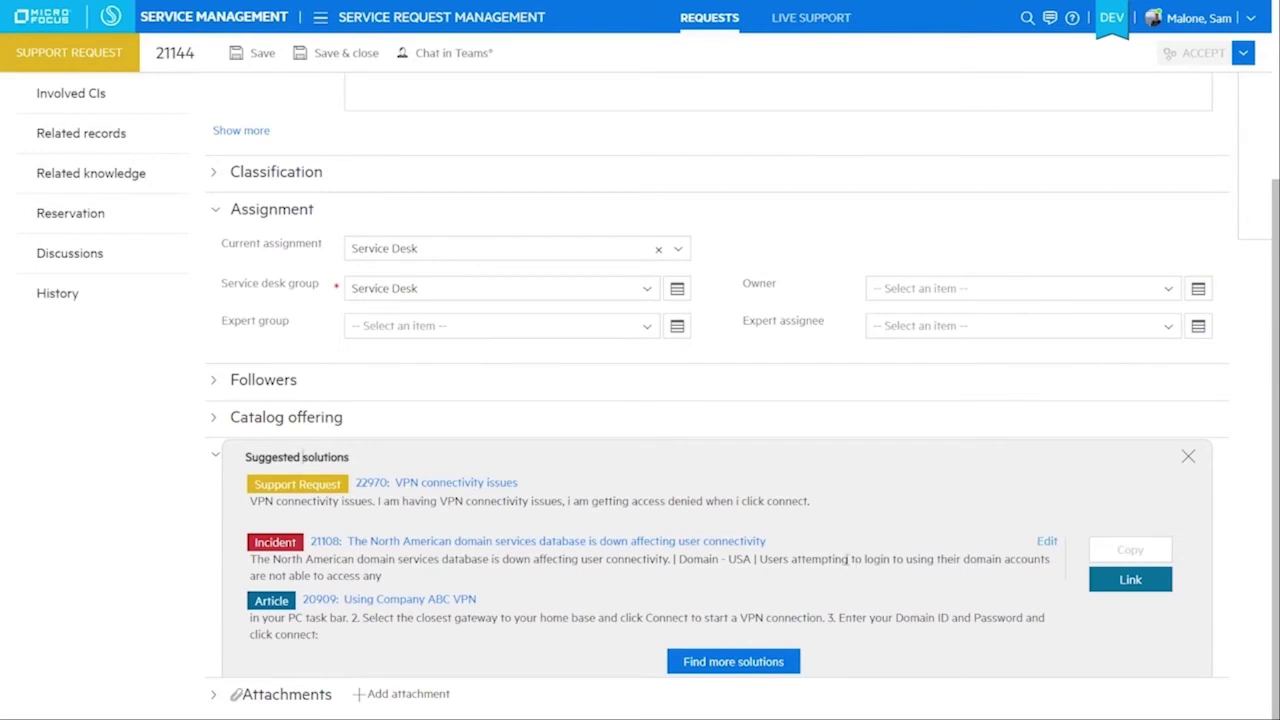
{"action": "mouse_move", "coordinate": [575, 494]}
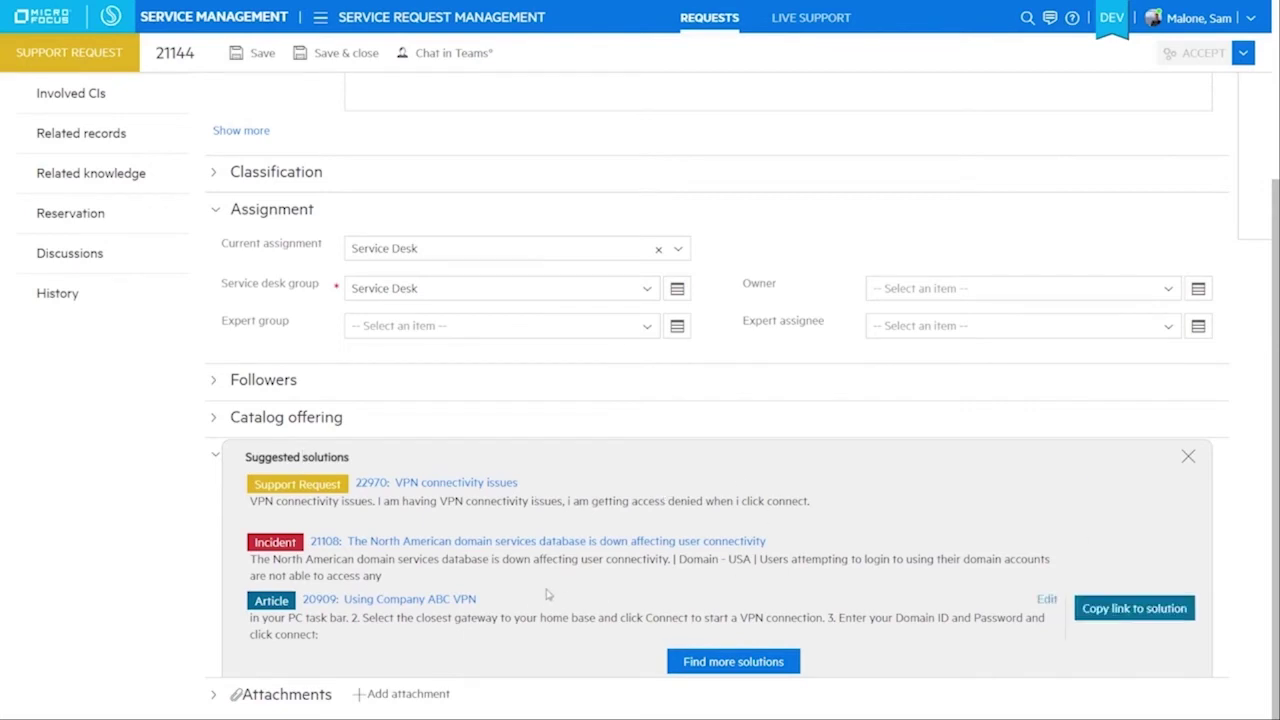
{"action": "mouse_move", "coordinate": [507, 579]}
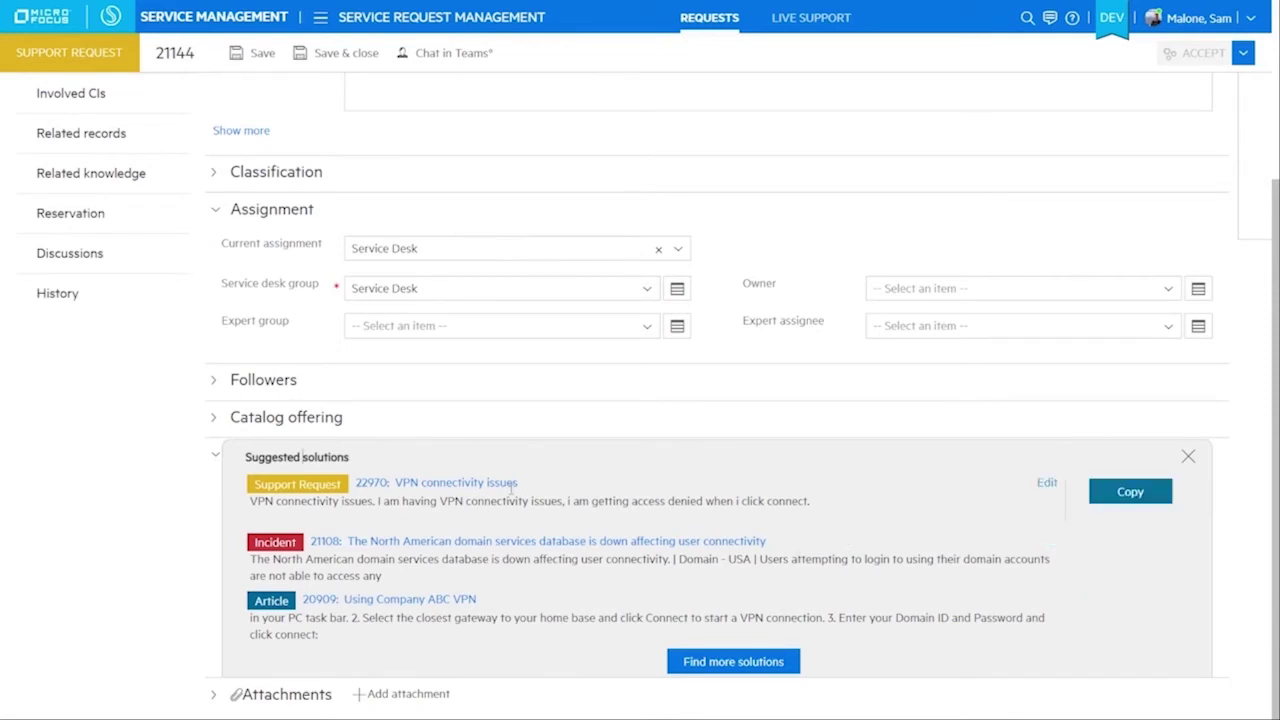
Open the VPN connectivity issues request in Live Support and review its details.
{"action": "scroll", "coordinate": [423, 388], "scroll_direction": "up", "scroll_amount": 3}
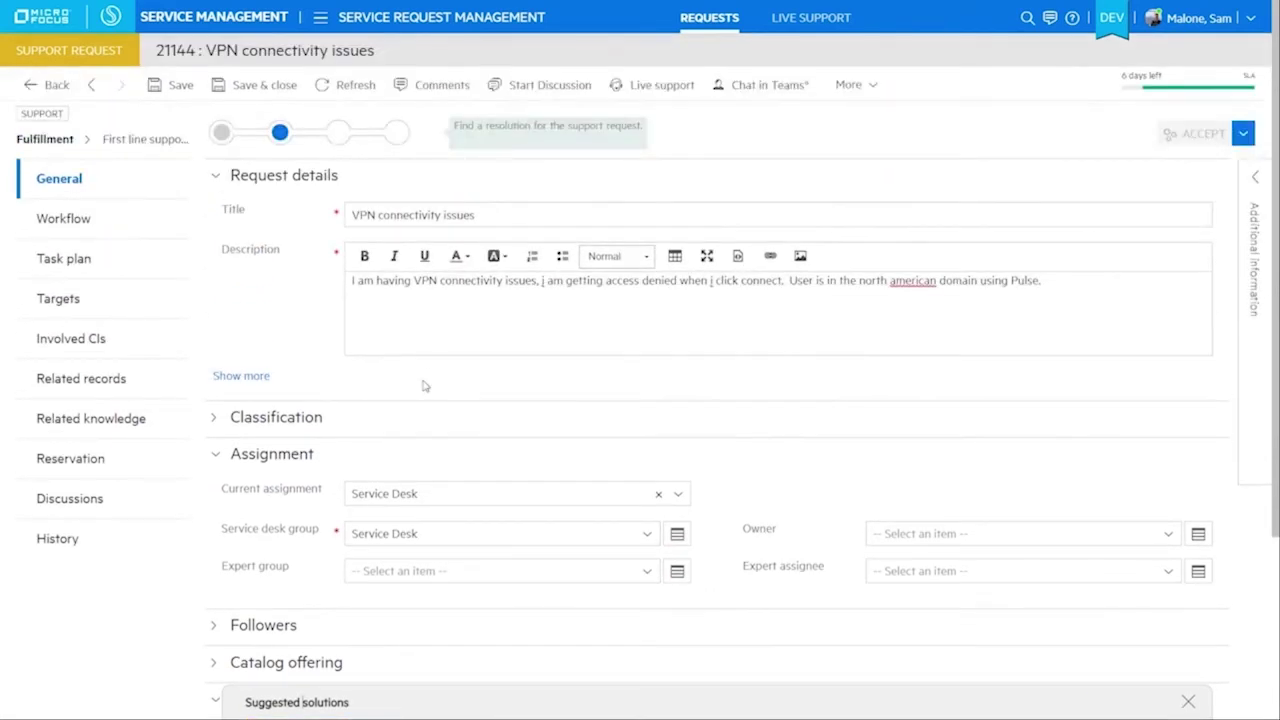
{"action": "left_click", "coordinate": [655, 86]}
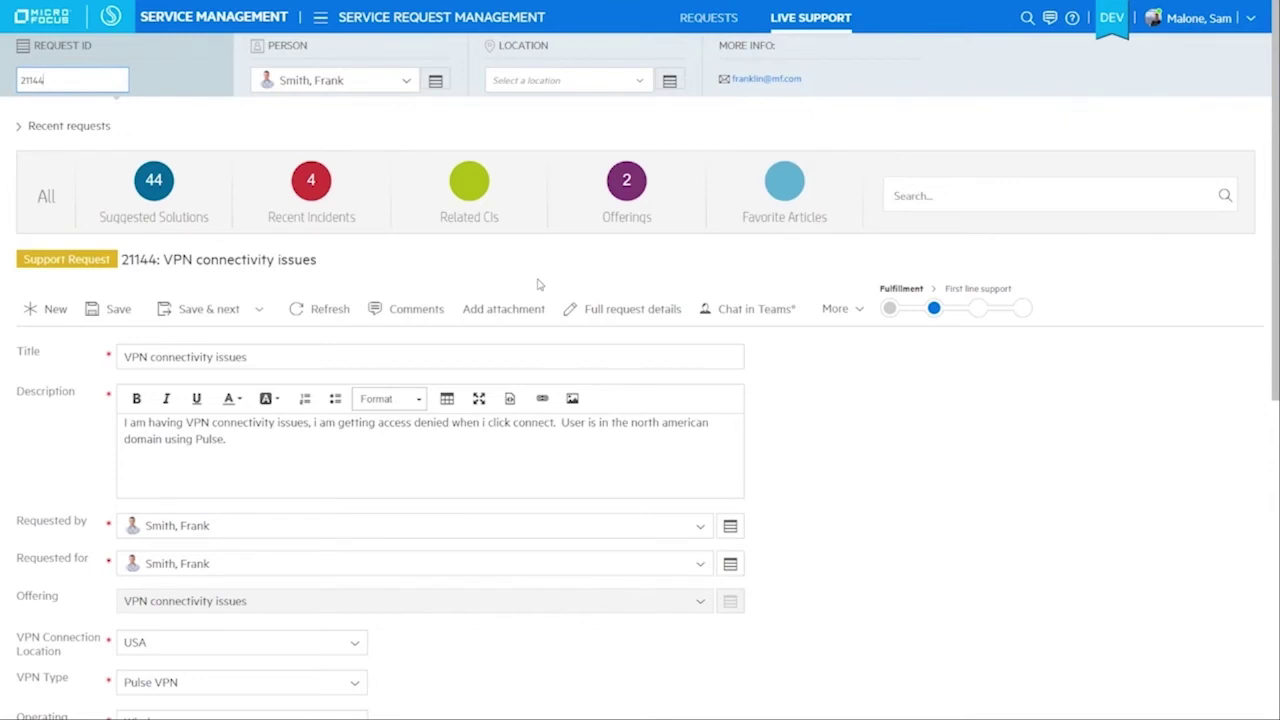
{"action": "scroll", "coordinate": [505, 380], "scroll_direction": "down", "scroll_amount": 4}
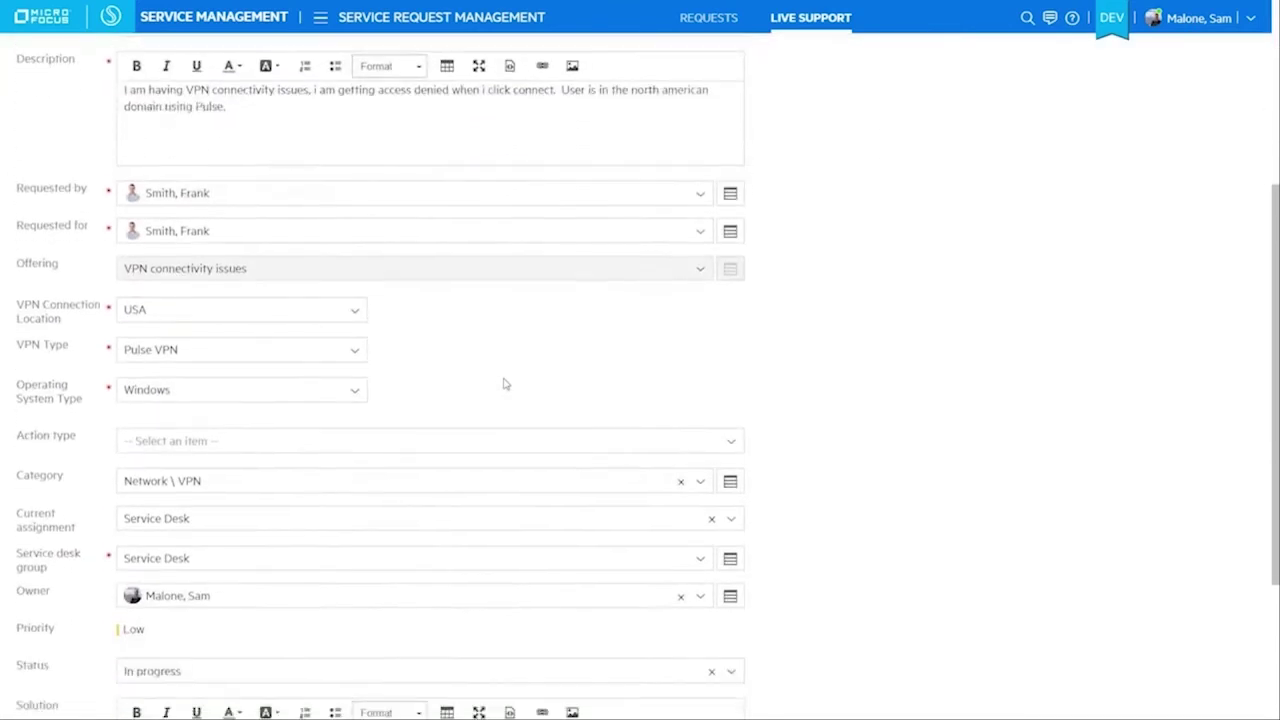
{"action": "scroll", "coordinate": [505, 383], "scroll_direction": "up", "scroll_amount": 5}
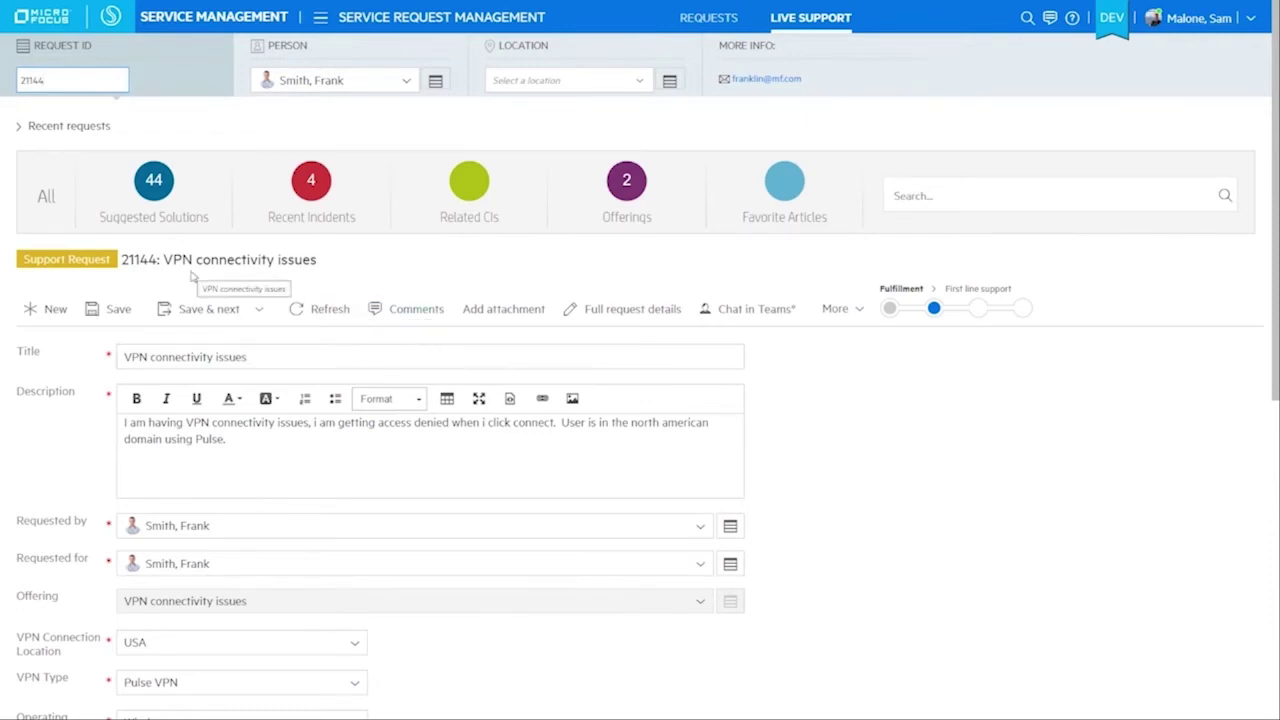
Review the recent incident about the North American domain services database, link it to the request as related, and save.
{"action": "left_click", "coordinate": [321, 179]}
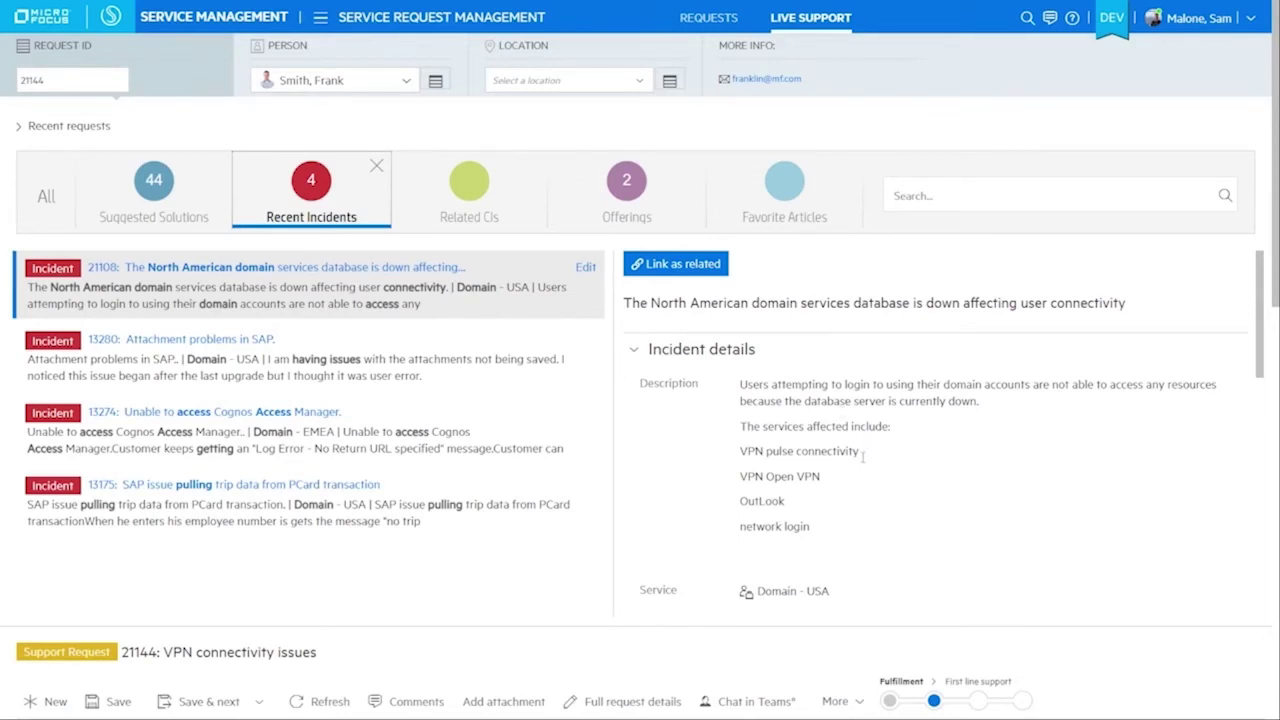
{"action": "left_click_drag", "start_coordinate": [863, 452], "coordinate": [735, 452]}
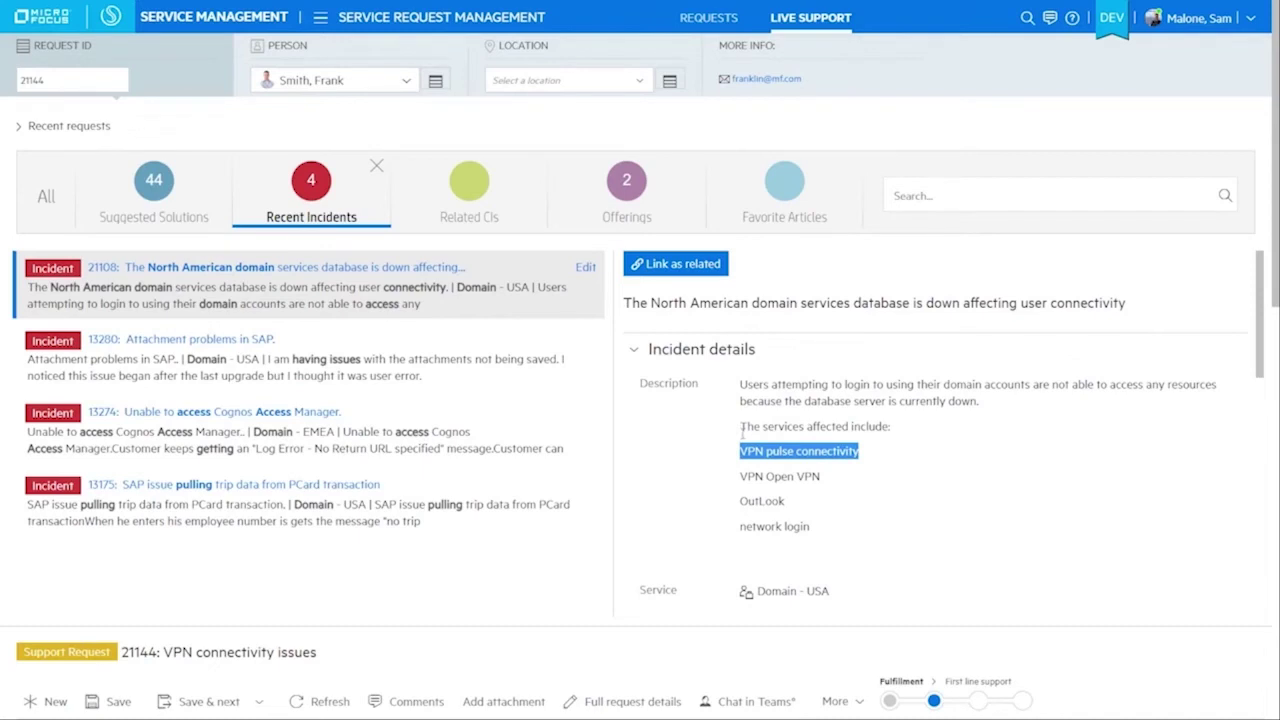
{"action": "left_click", "coordinate": [688, 265]}
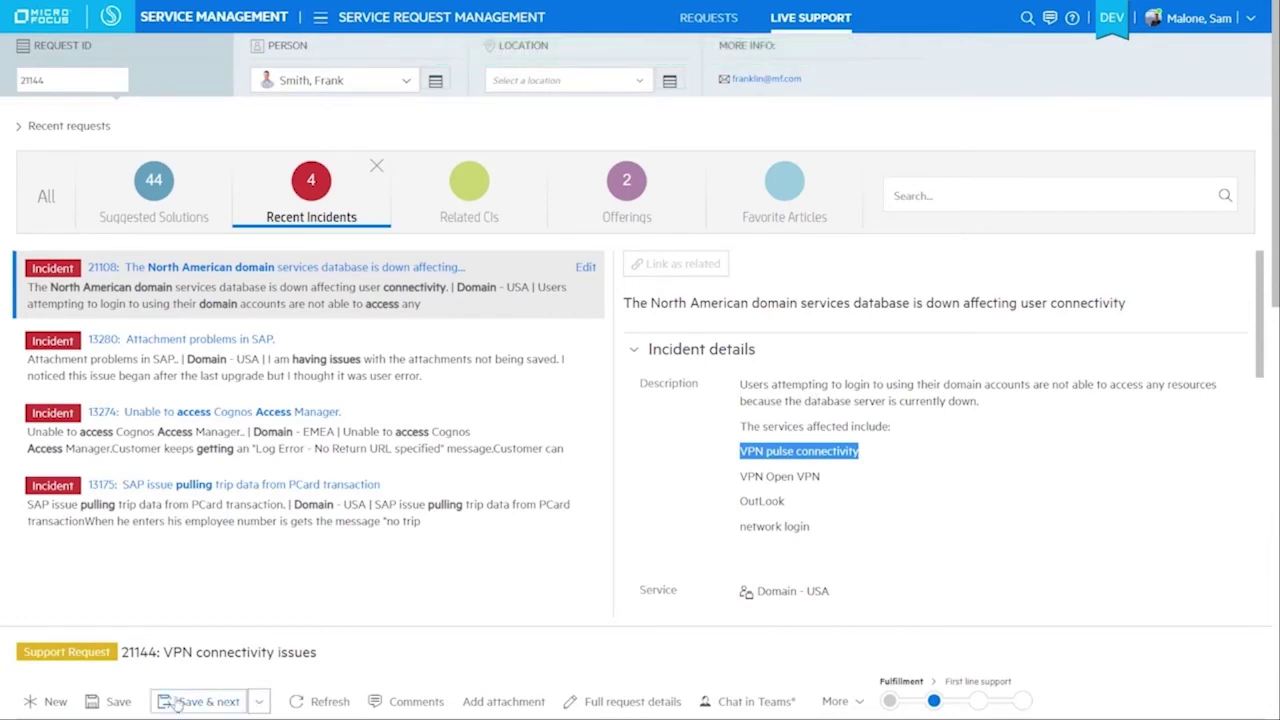
{"action": "left_click", "coordinate": [117, 702]}
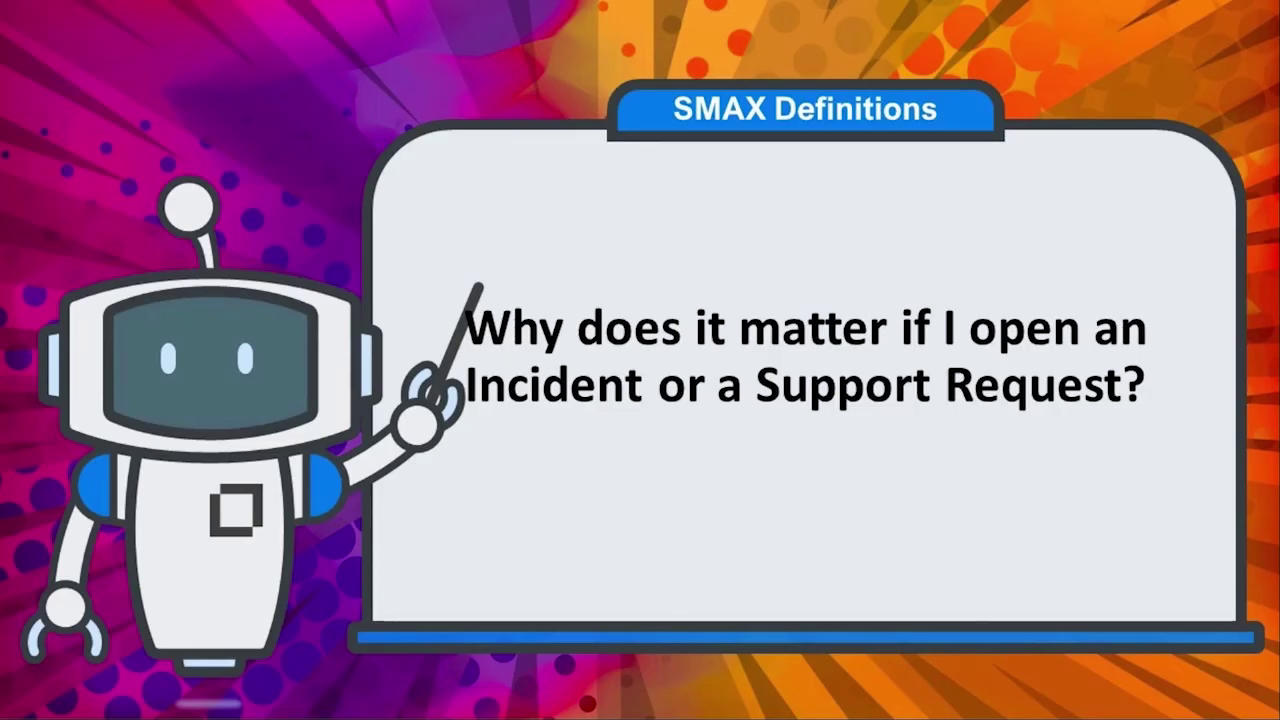